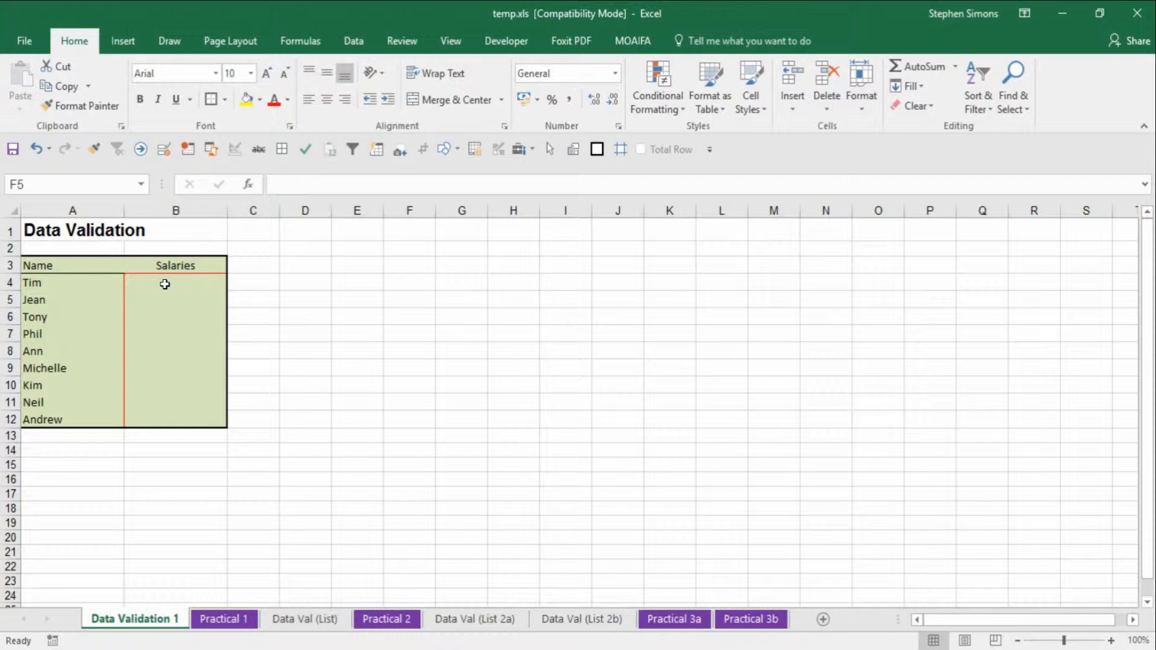
- Open Data Validation for salary cells B4:B12 and allow whole numbers between two limits
left_click_drag(165, 284, 165, 423)
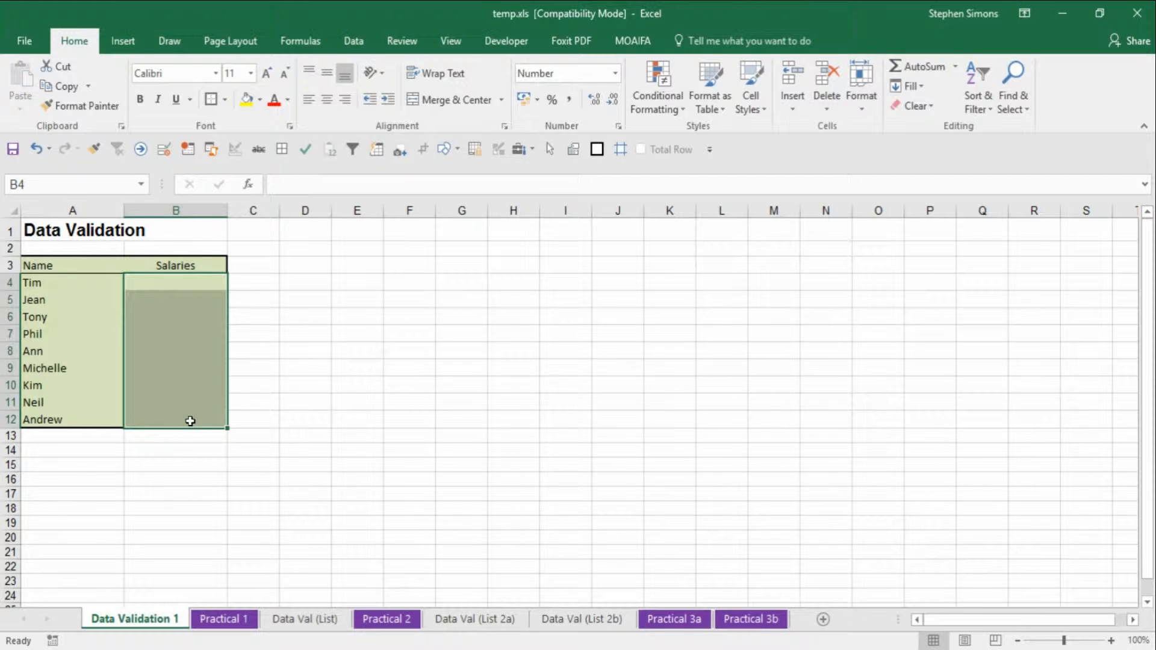
left_click(354, 40)
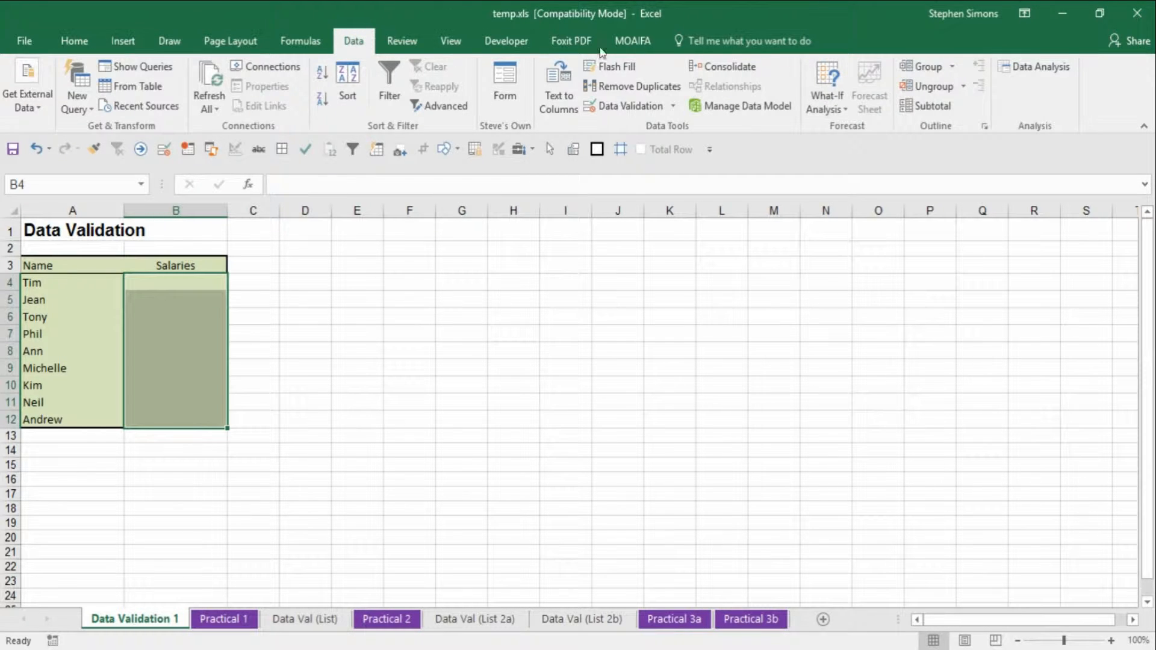
left_click(621, 107)
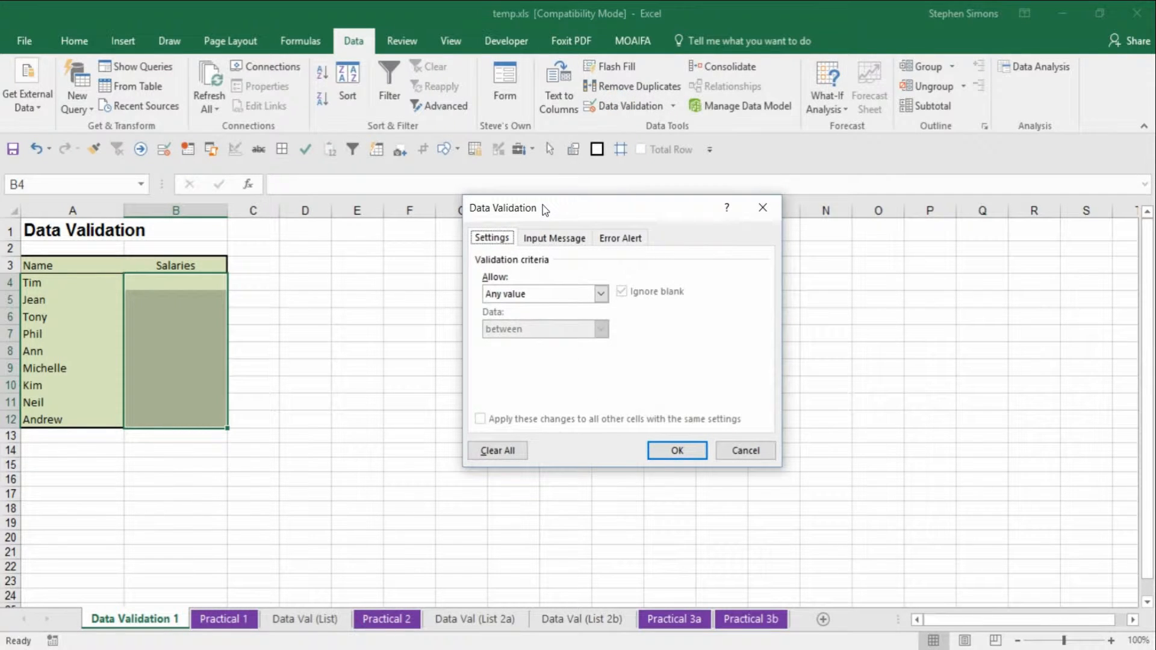
left_click_drag(543, 204, 326, 254)
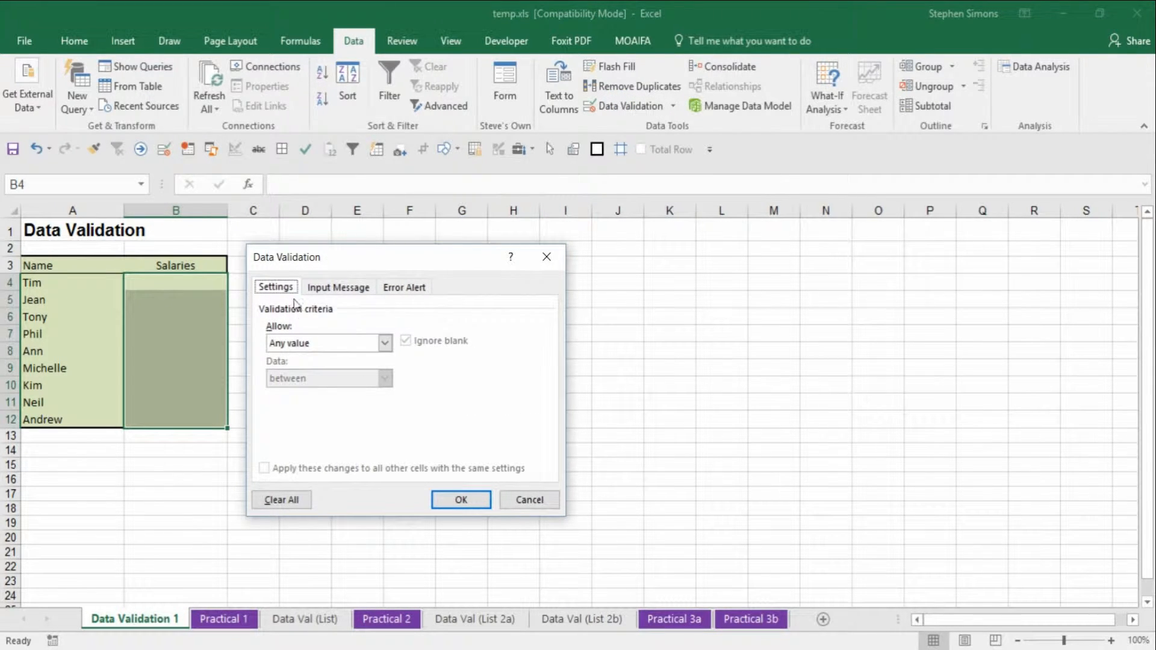
left_click(289, 343)
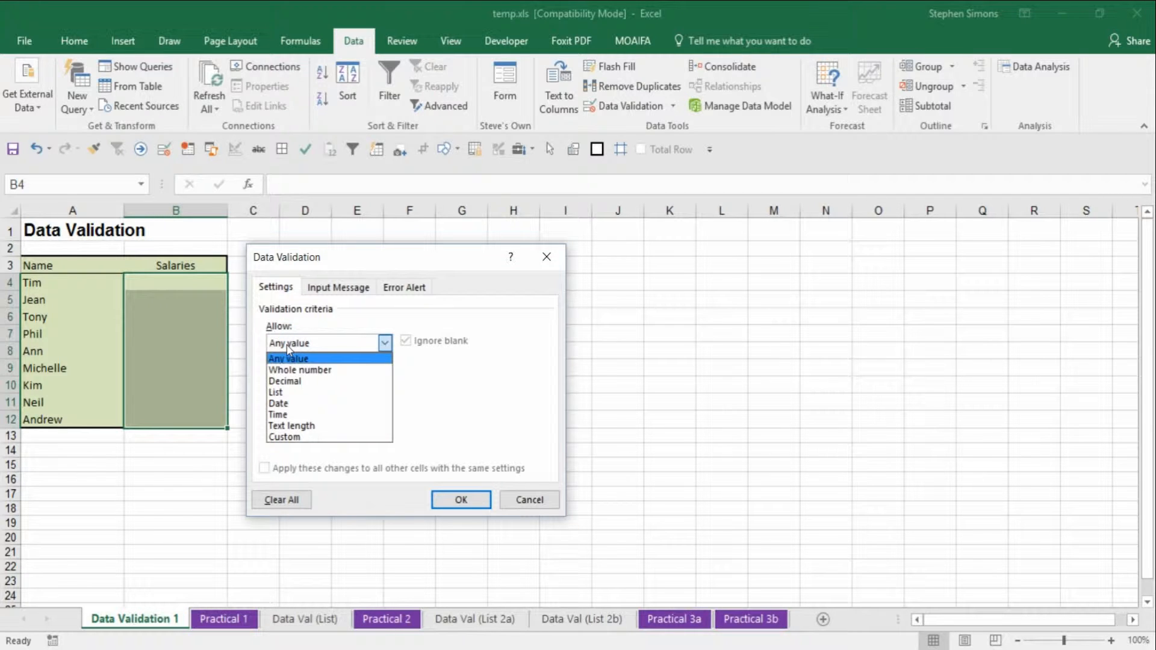
left_click(318, 372)
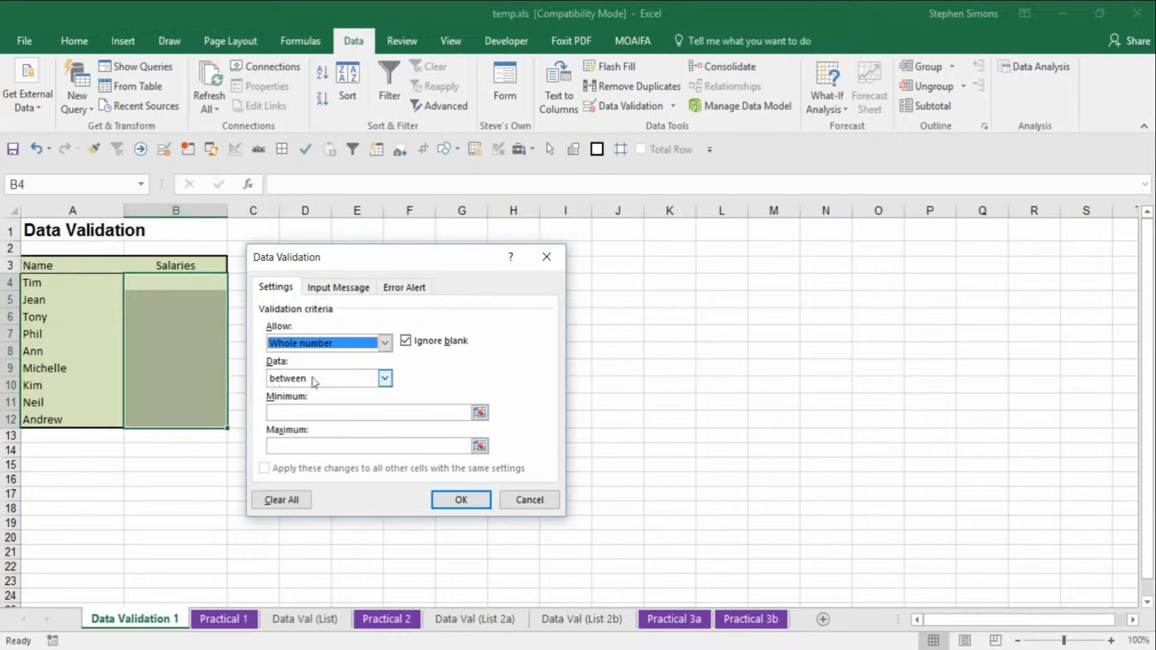
left_click(341, 379)
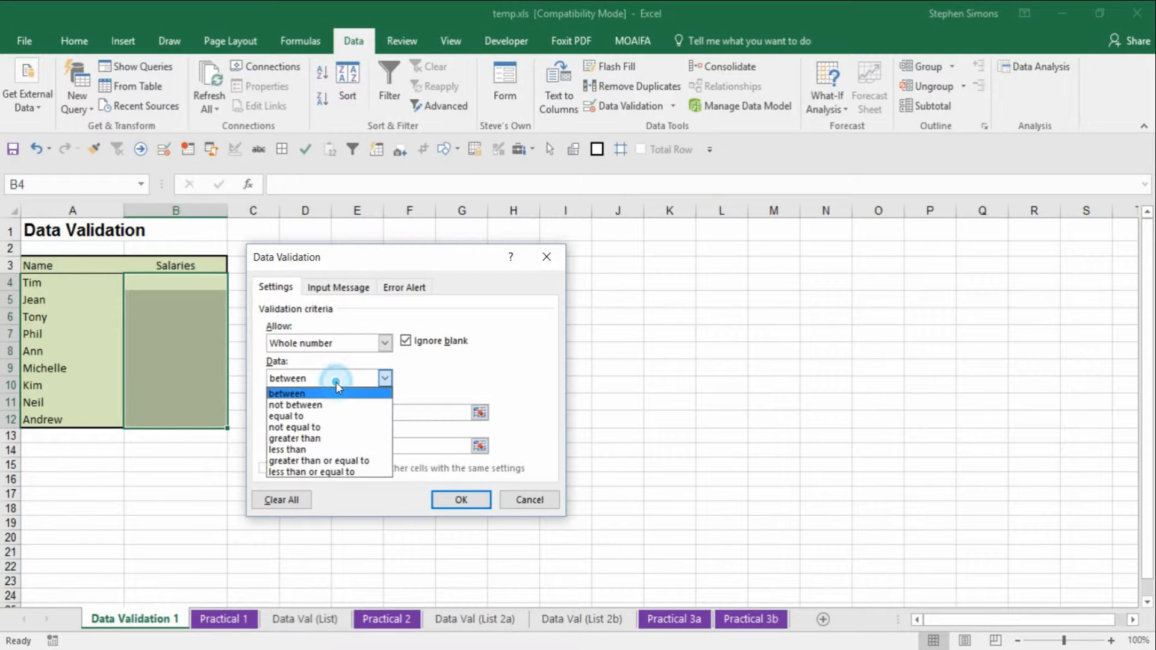
left_click(298, 393)
- Set the validation minimum to 15000 and the maximum to 75000
left_click(300, 413)
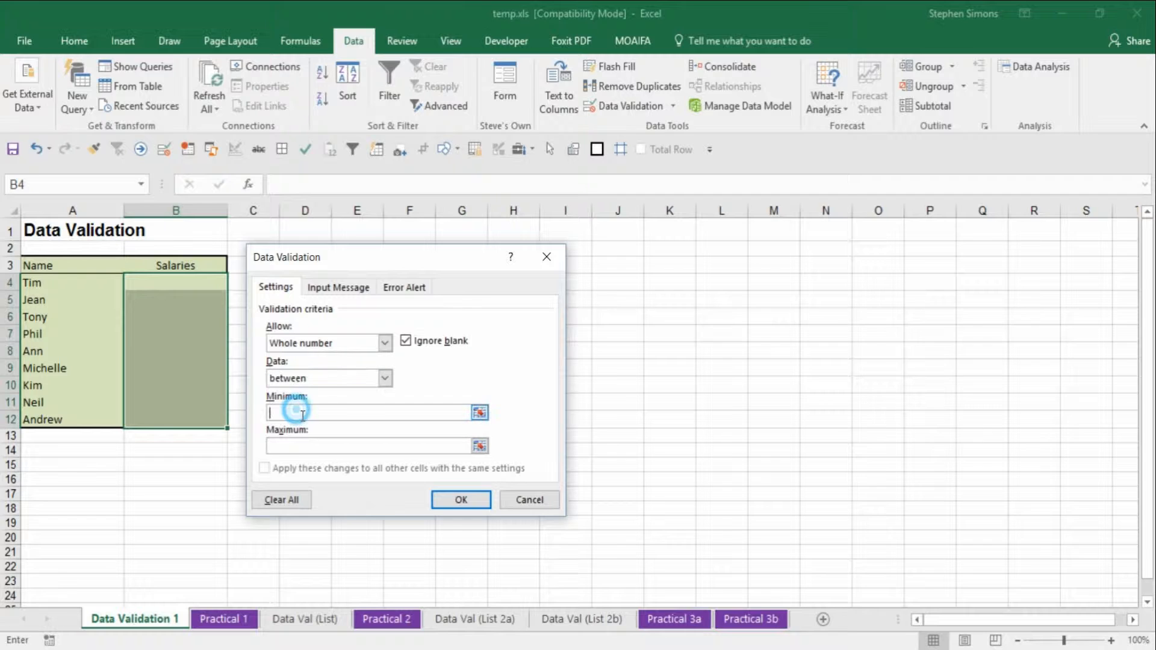
type("15")
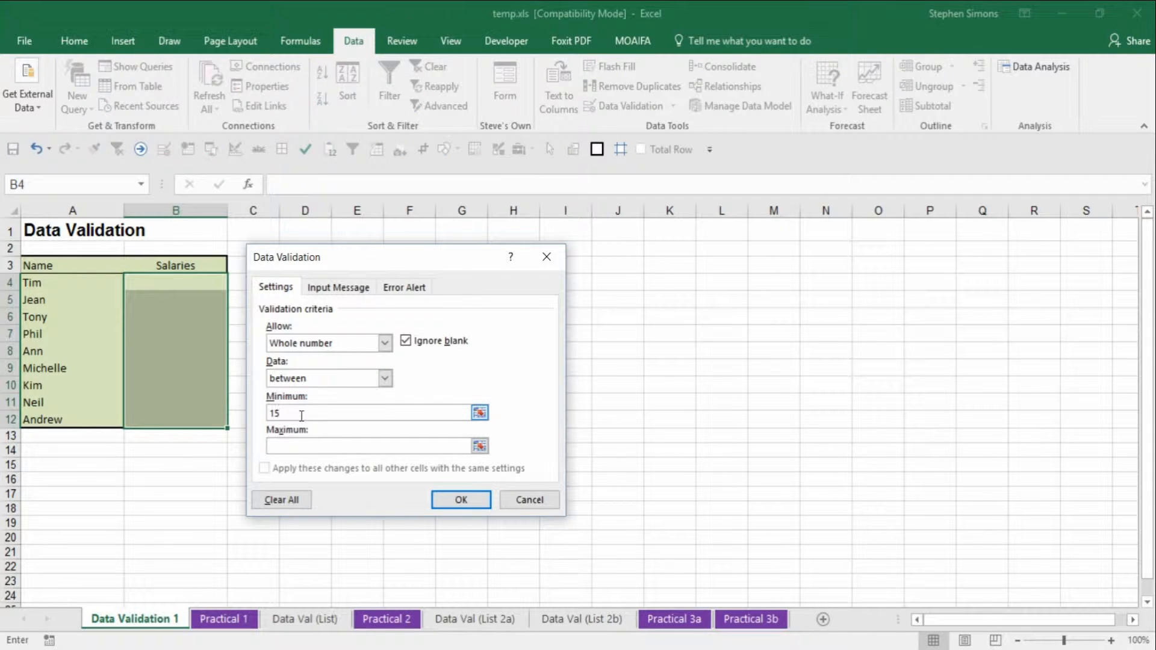
type("000")
left_click(299, 447)
type("75000")
- Check the input message options and set the error alert style to Information
left_click(338, 289)
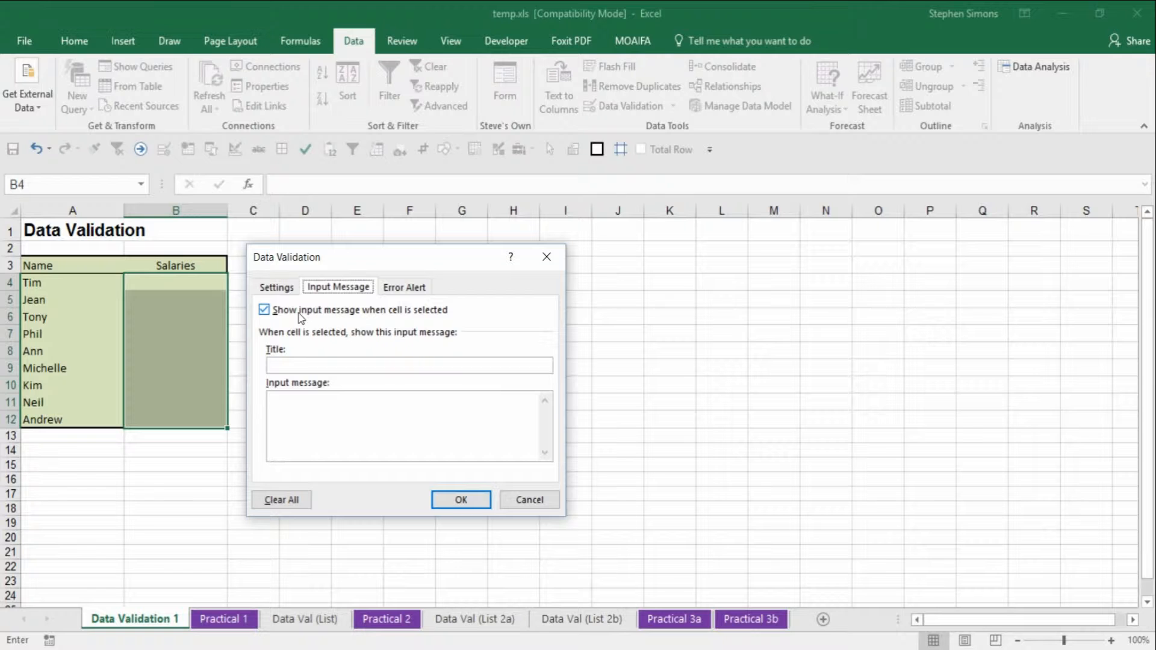
left_click(405, 288)
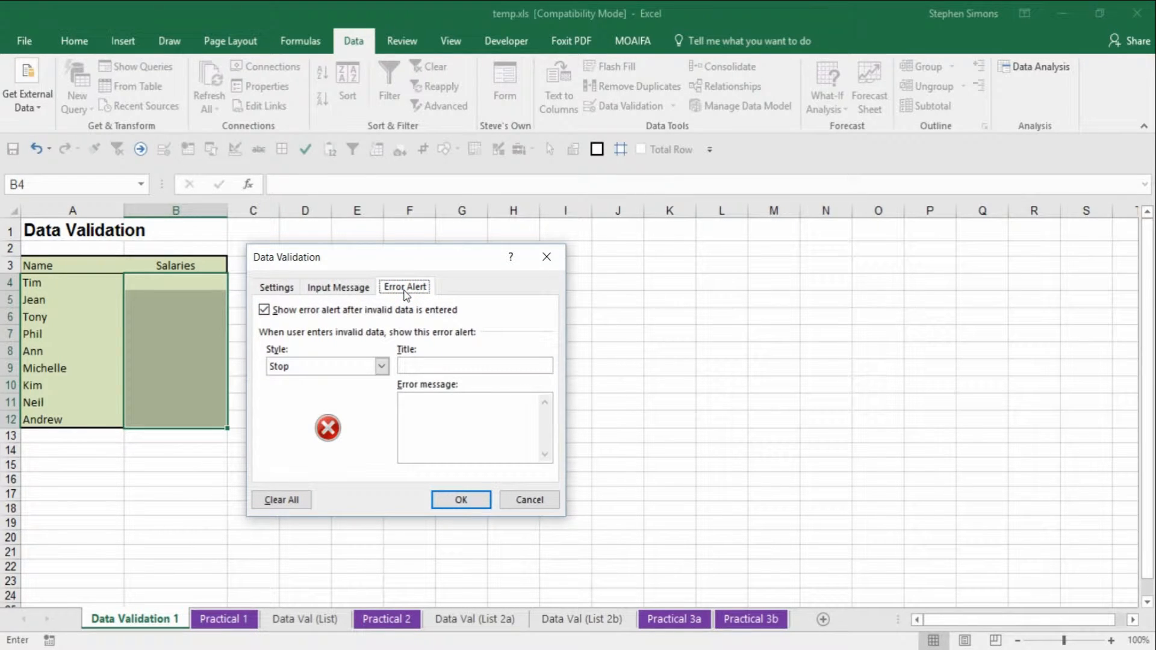
left_click(310, 370)
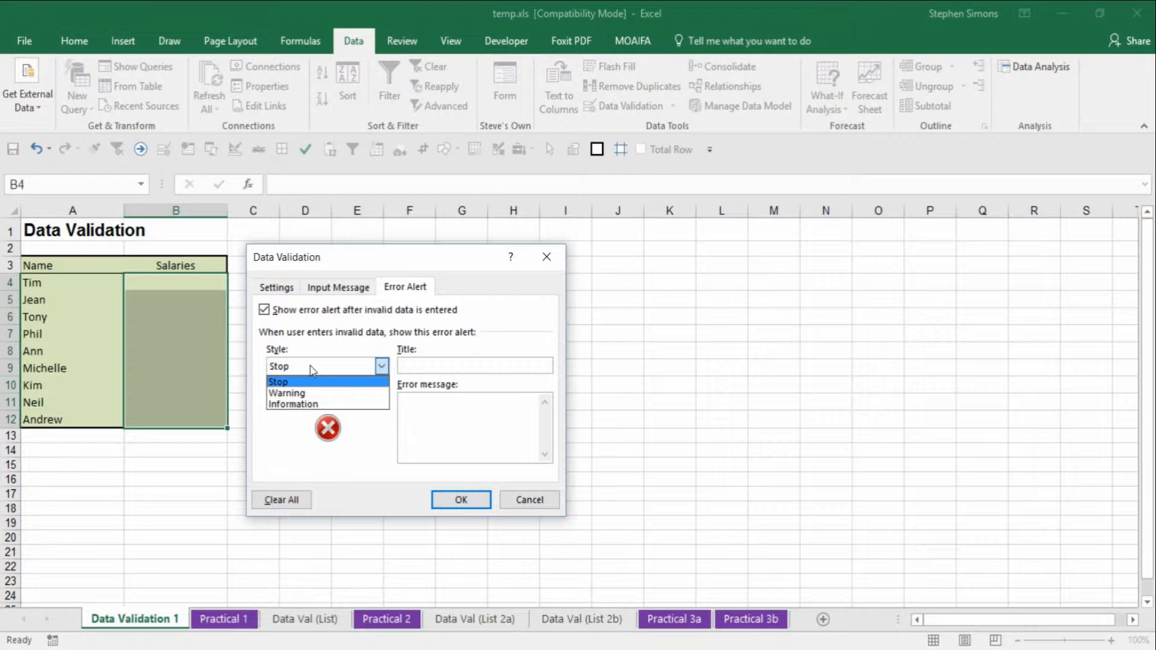
left_click(324, 405)
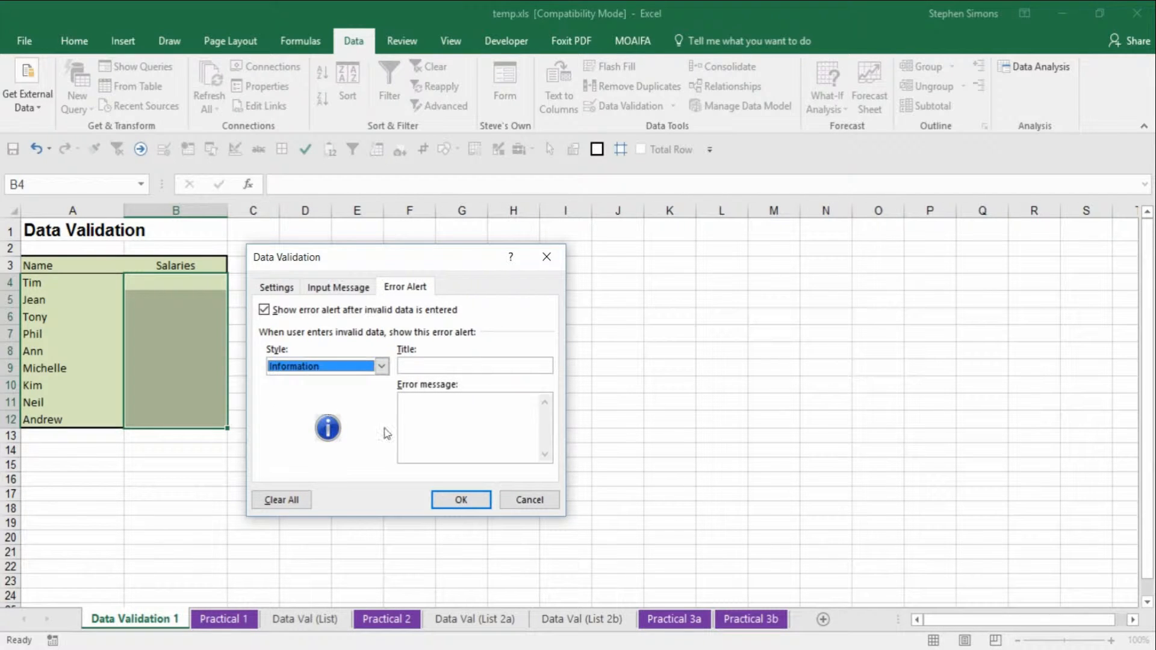
- Enter the error alert title 'Error from Steve!' and message 'This must be a number between 15000 and 75000'
left_click(432, 367)
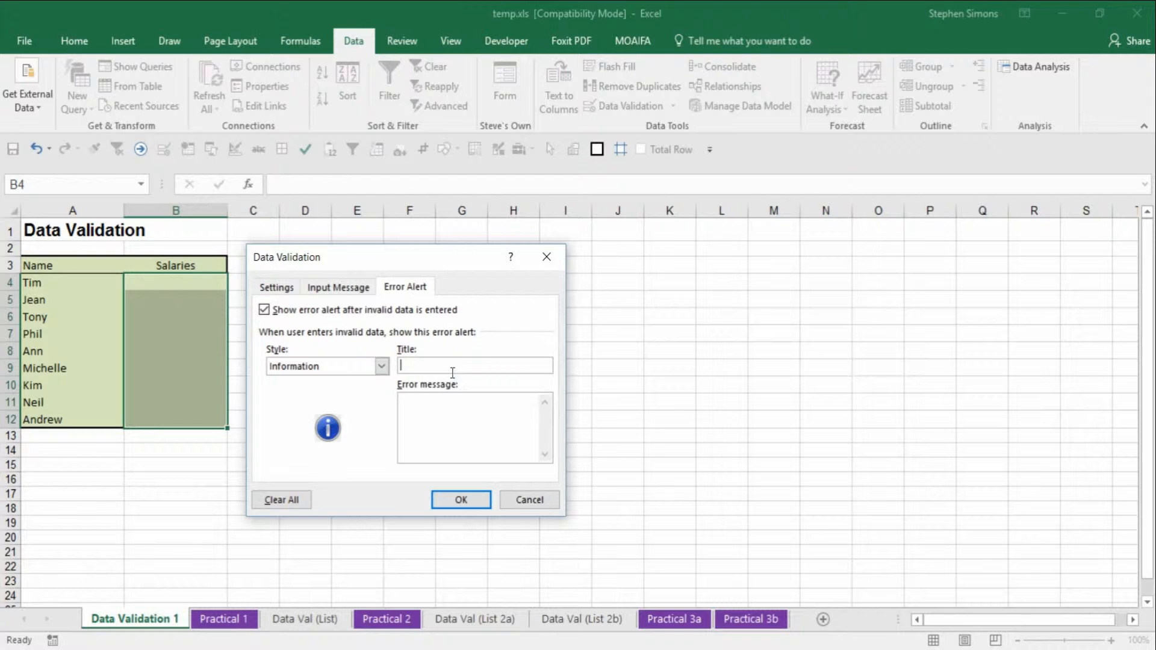
type("Error from Steve!")
left_click(461, 423)
type("This must be a number betwee")
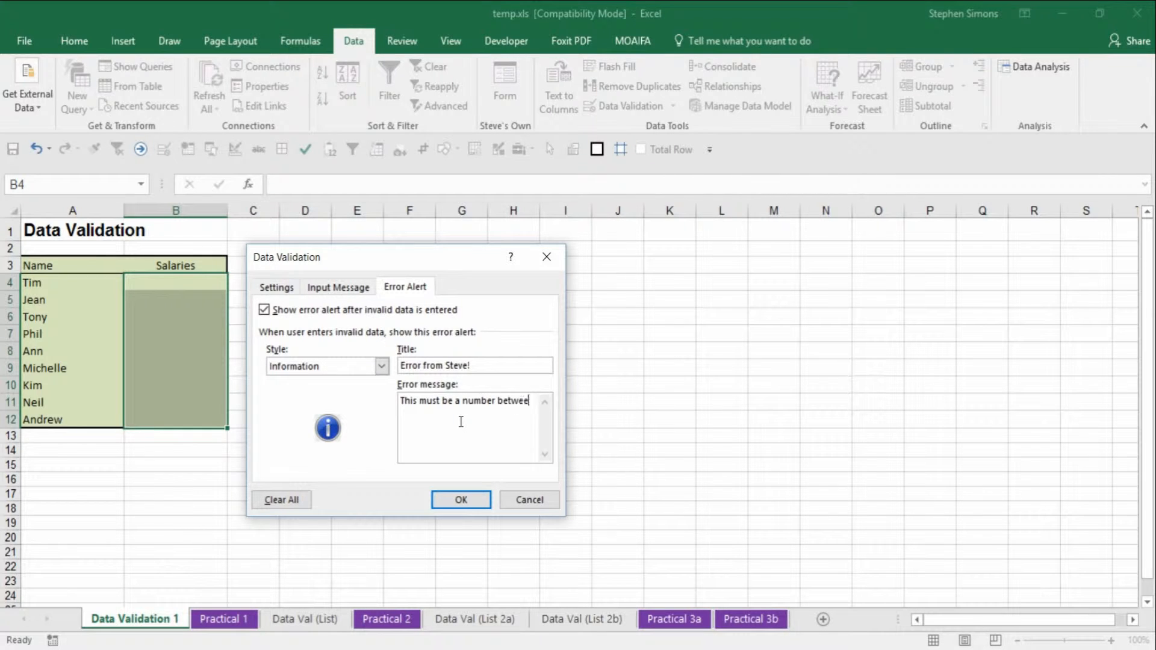
type("n 15000 and 75000")
- Review the validation criteria and apply the rule to the salary cells
left_click(286, 288)
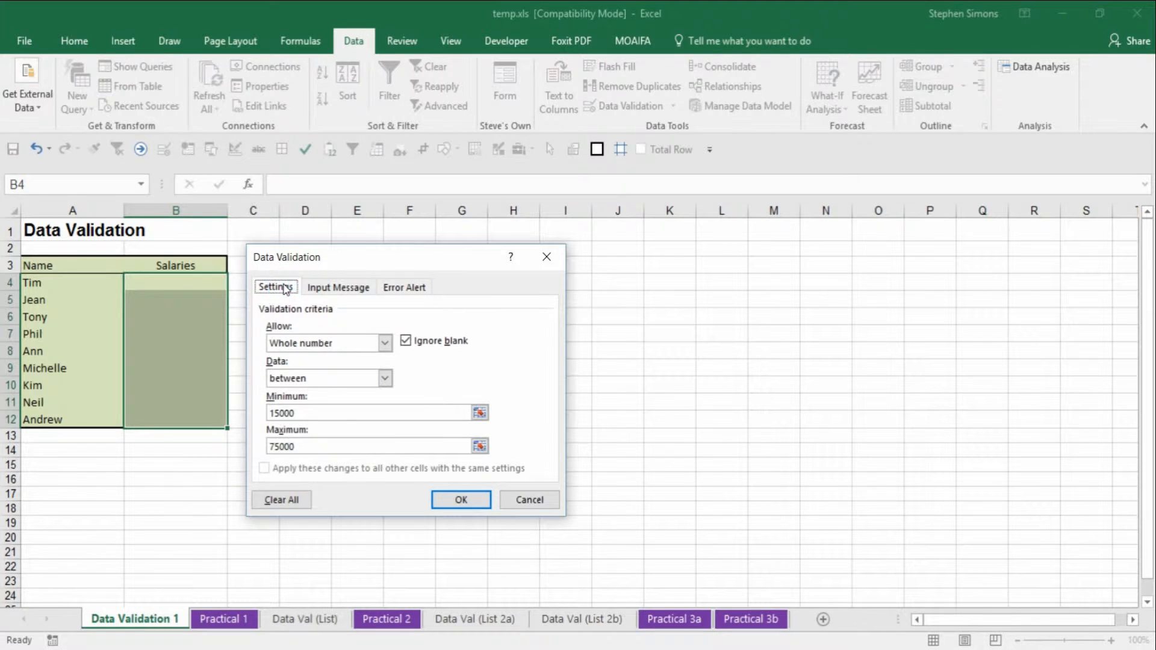
left_click(469, 501)
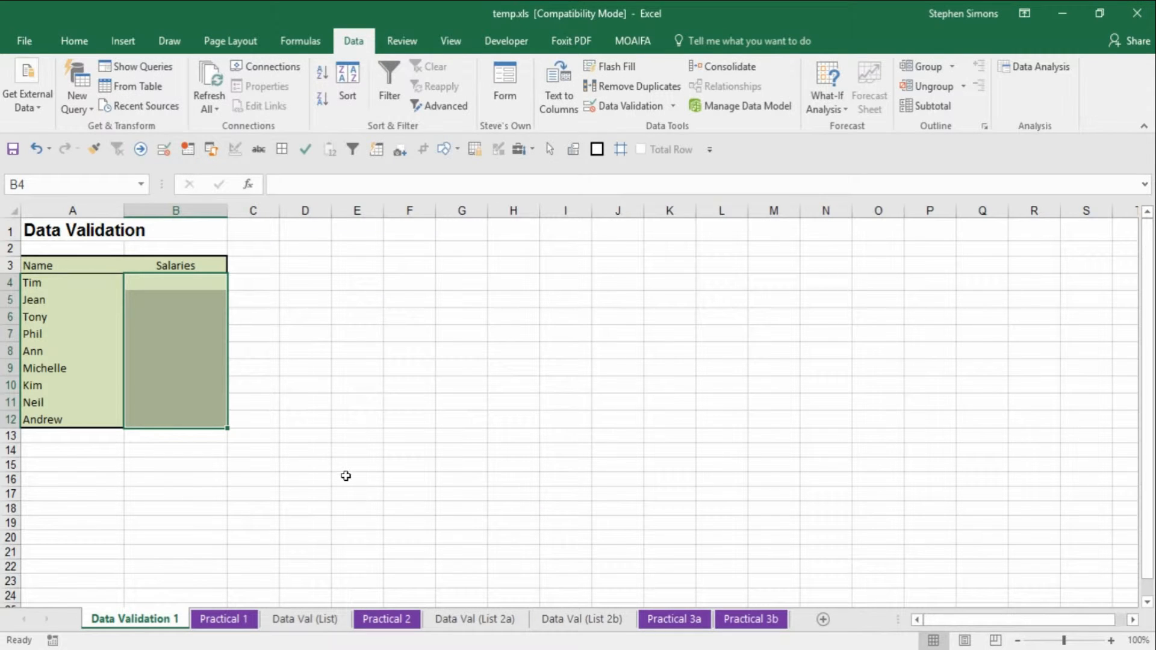
left_click(342, 467)
- Enter a salary of 15001 for Tim in B4
left_click(192, 284)
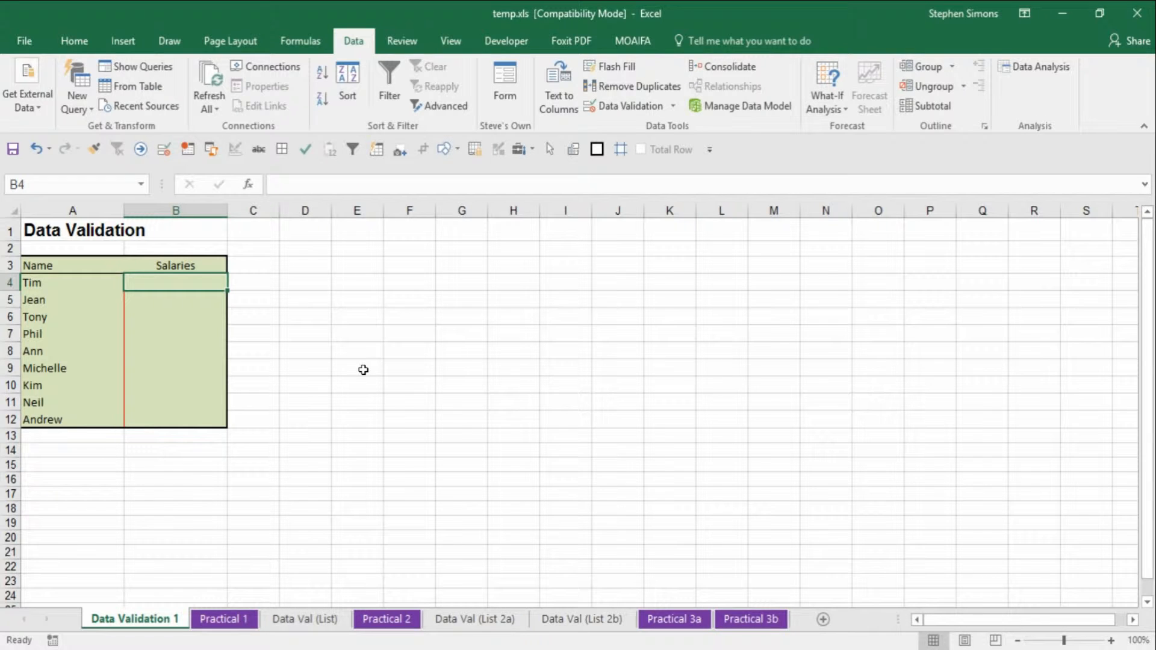
type("15001")
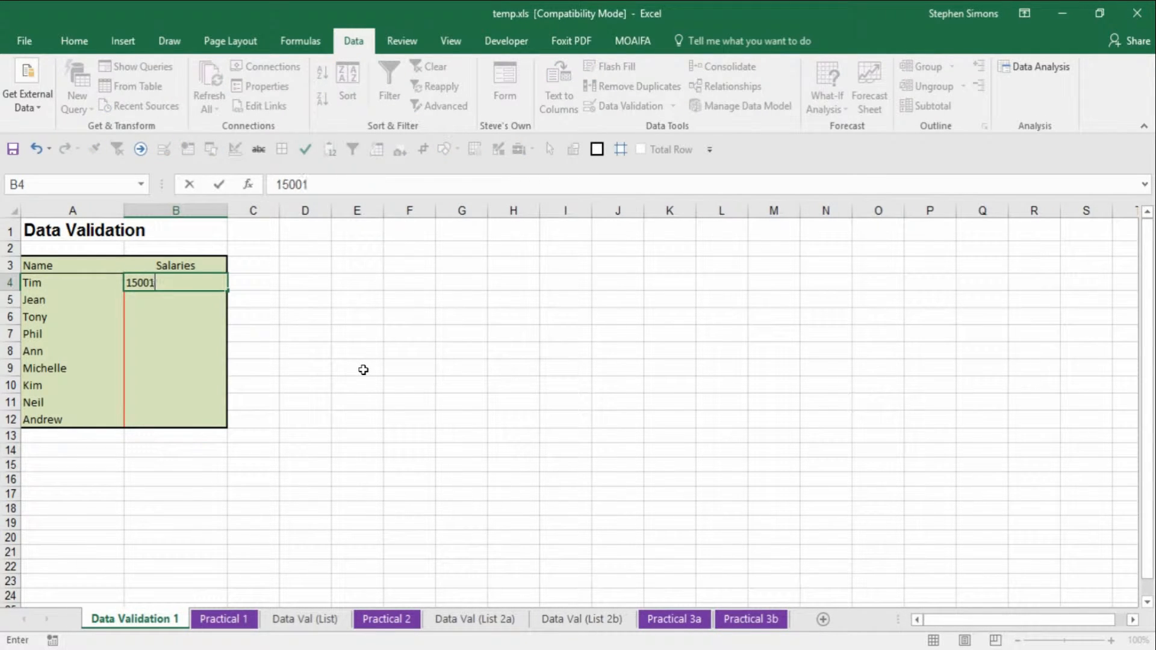
key("Return")
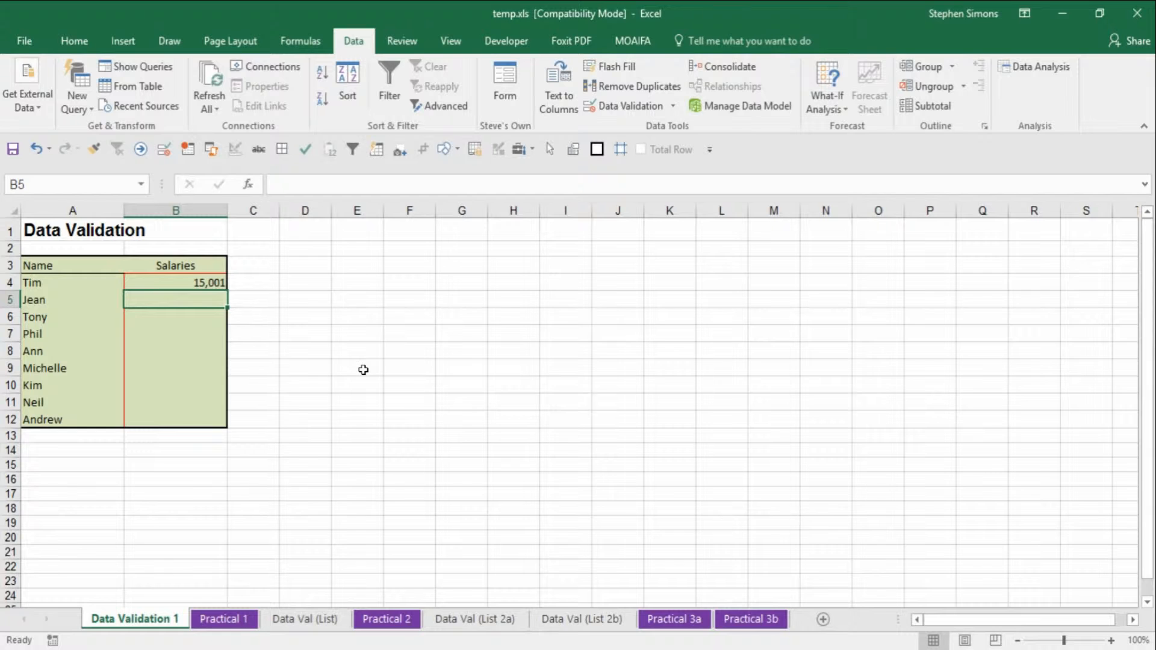
- Enter 14999 for Jean in B5 and accept the information alert
type("14999")
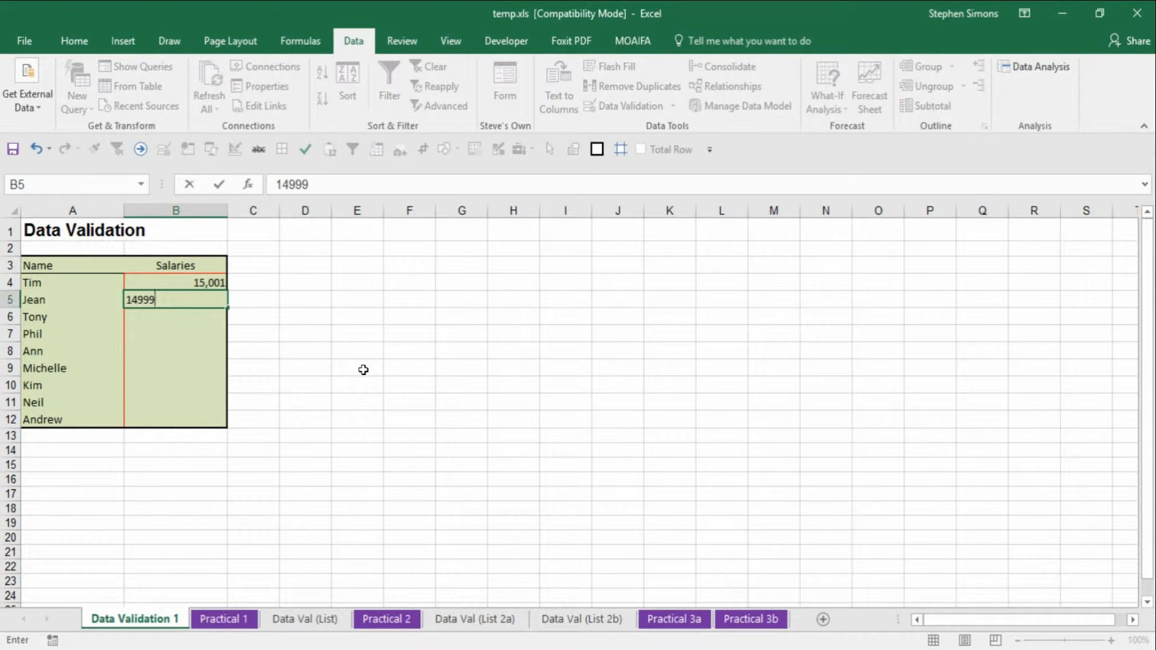
key("Return")
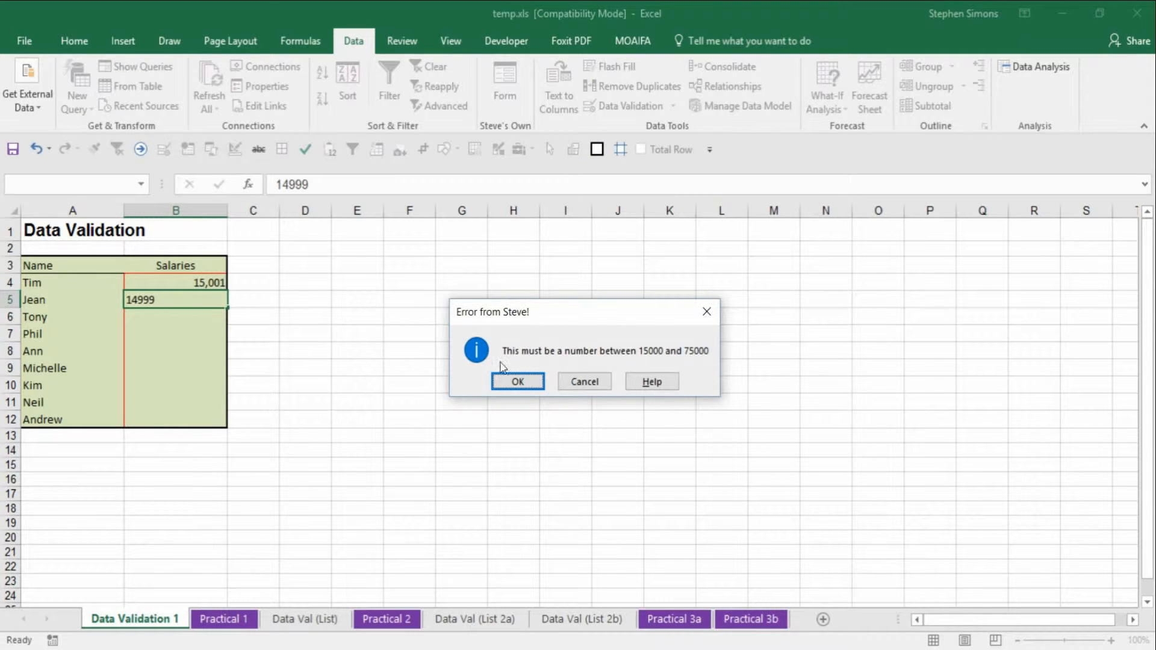
left_click_drag(464, 315, 258, 305)
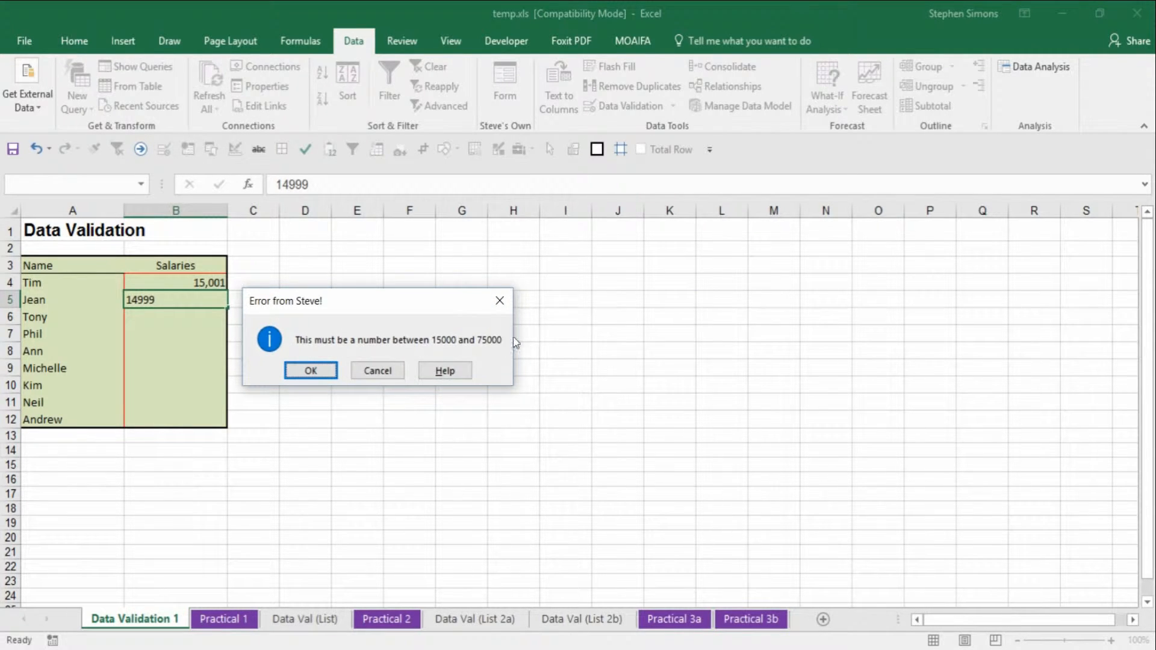
left_click(311, 371)
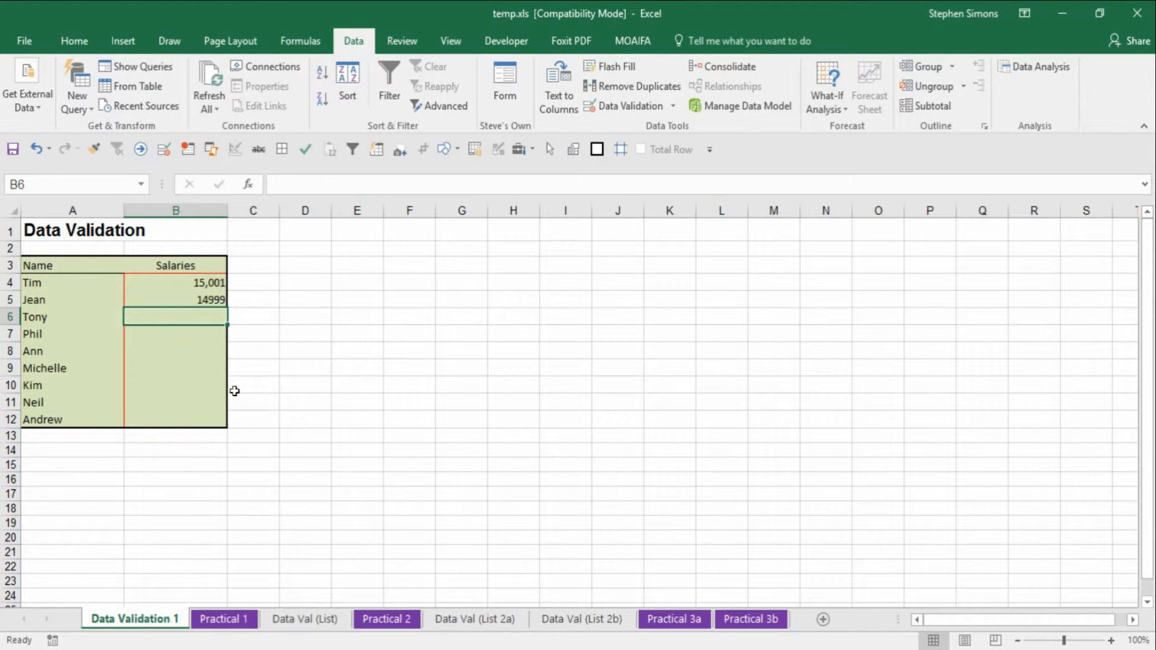
- Enter 75999 for Tony in B6 and accept the information alert
type("75")
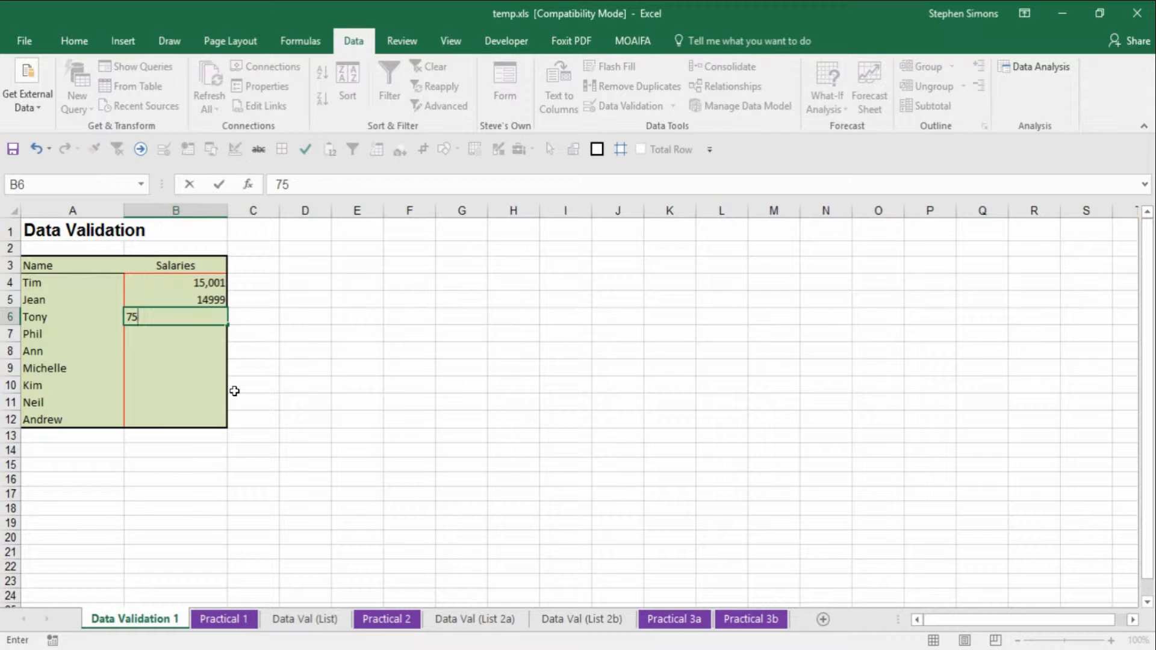
type("999")
key("Return")
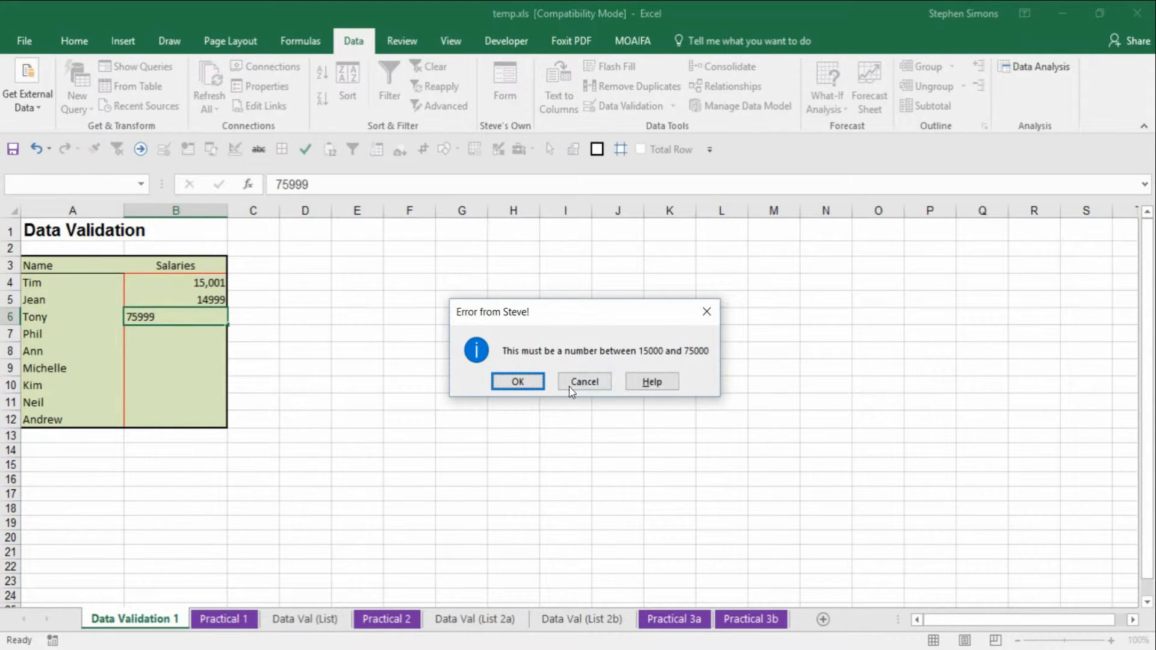
left_click(517, 382)
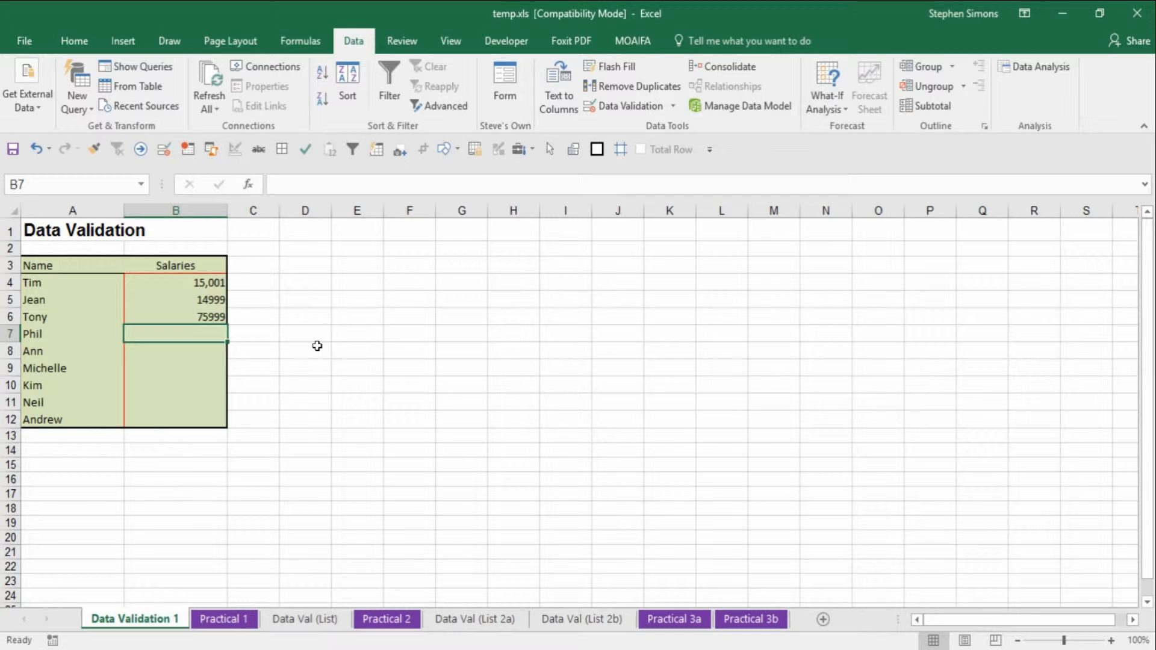
- Switch to the Data Val (List) sheet and open Data Validation for bonus cells B4:B12
left_click(304, 620)
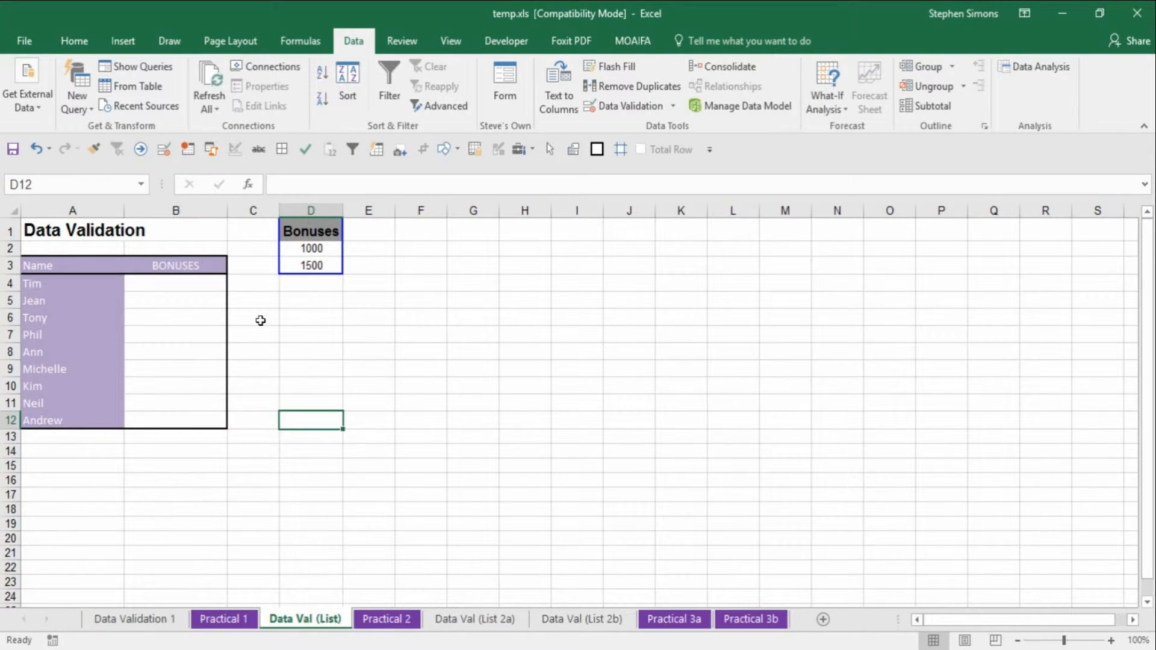
left_click_drag(193, 283, 206, 426)
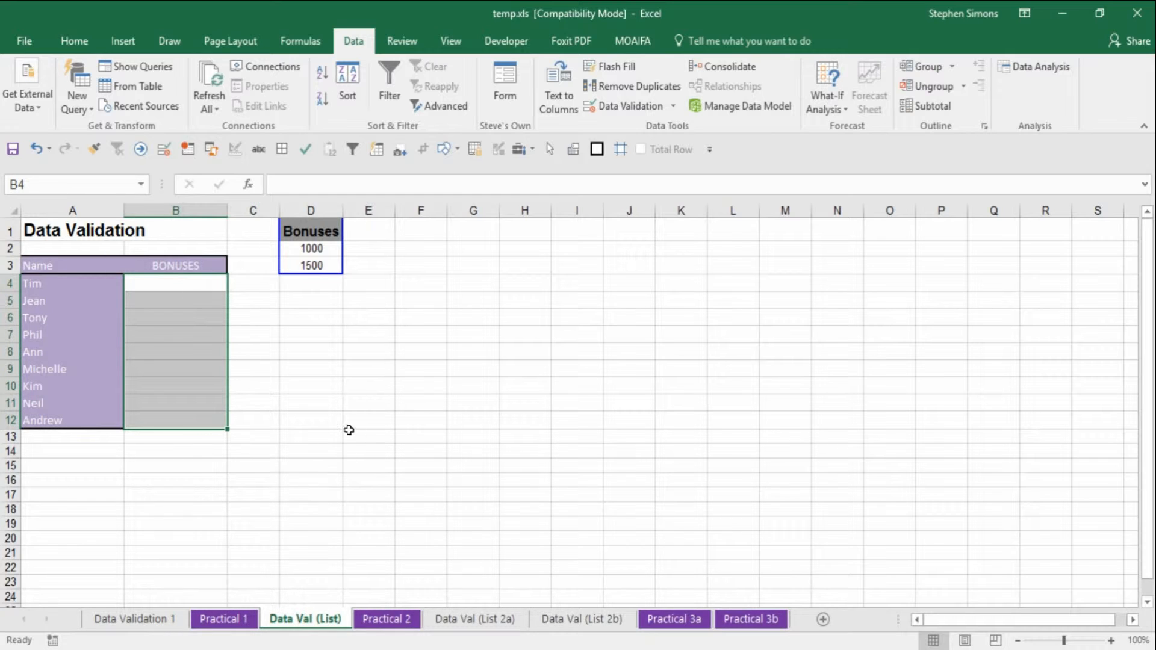
left_click(332, 370)
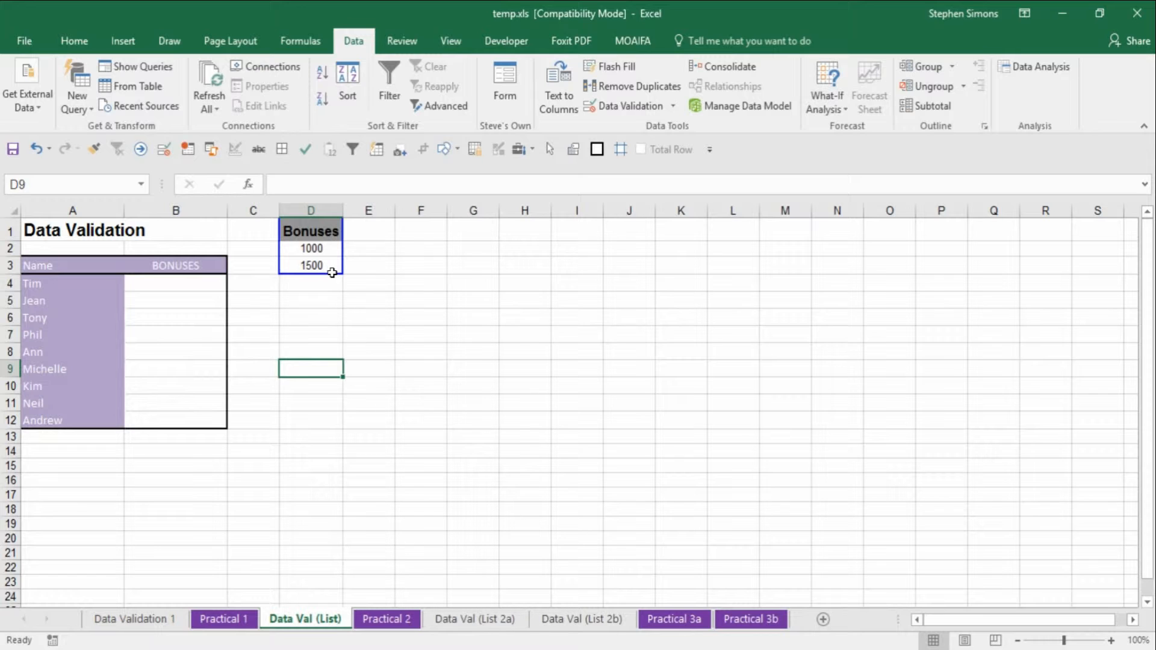
left_click_drag(189, 305, 183, 420)
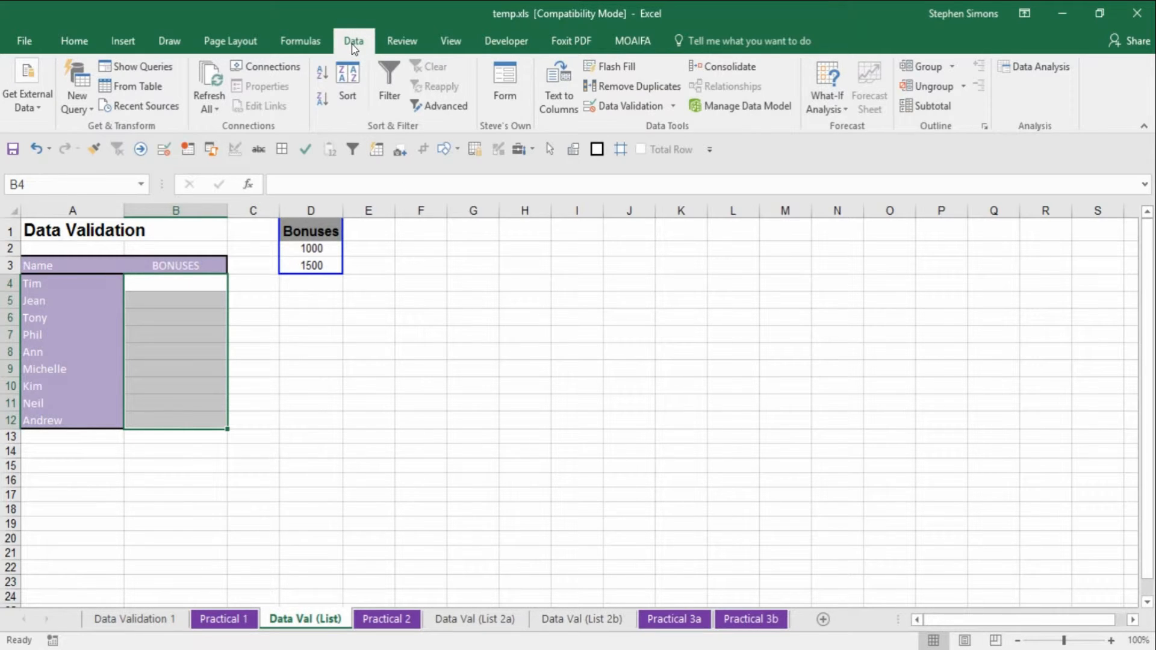
left_click(633, 112)
- Set the bonus validation to allow a List whose source is the Bonuses cells D2:D3
left_click_drag(378, 260, 368, 299)
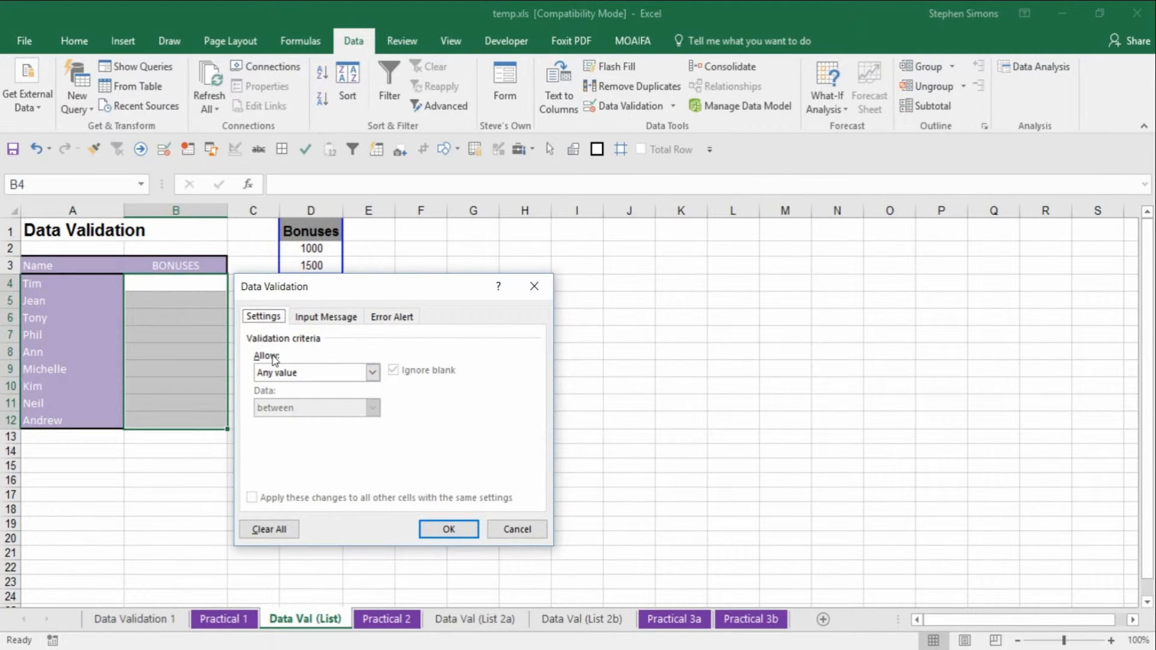
left_click(290, 376)
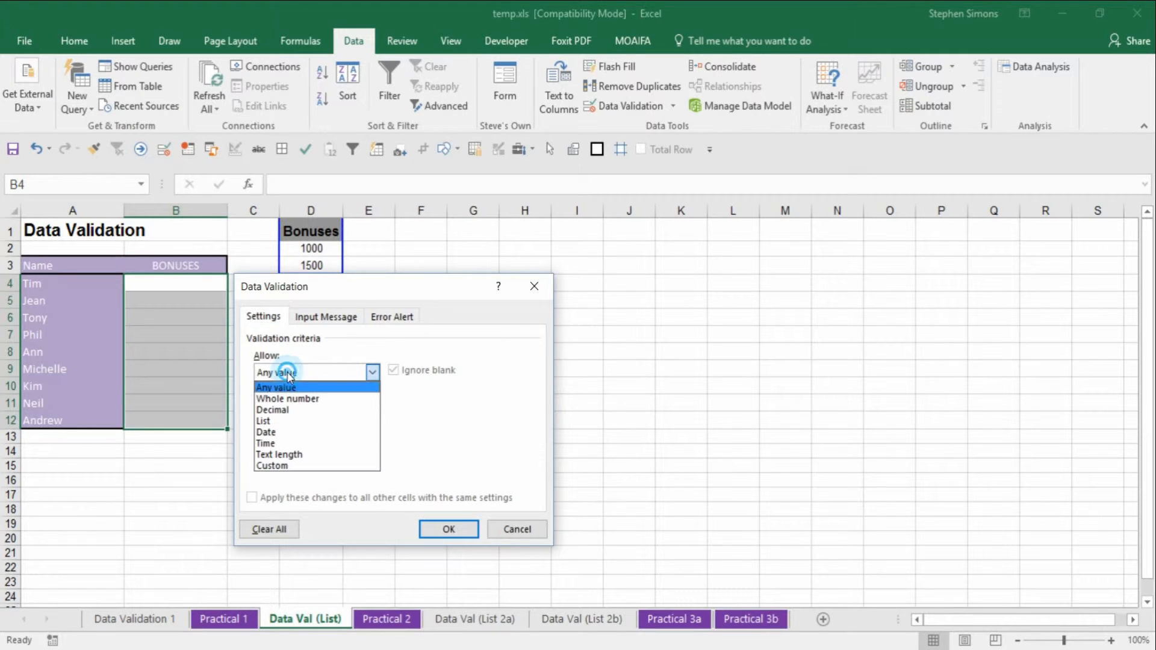
left_click(271, 422)
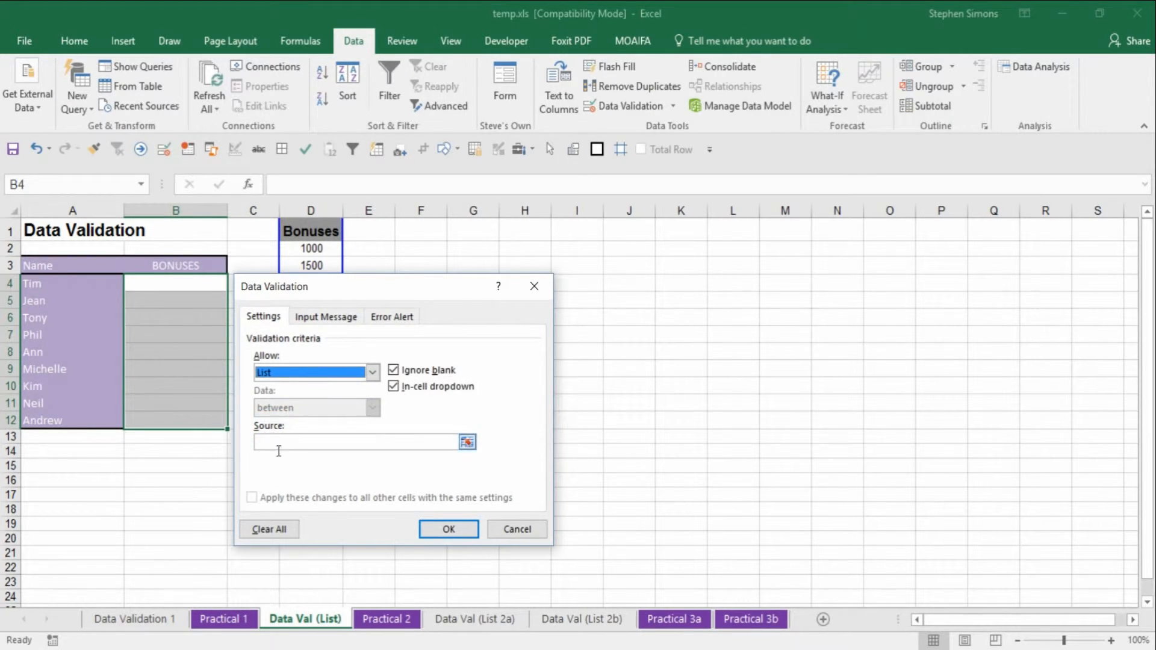
left_click(279, 447)
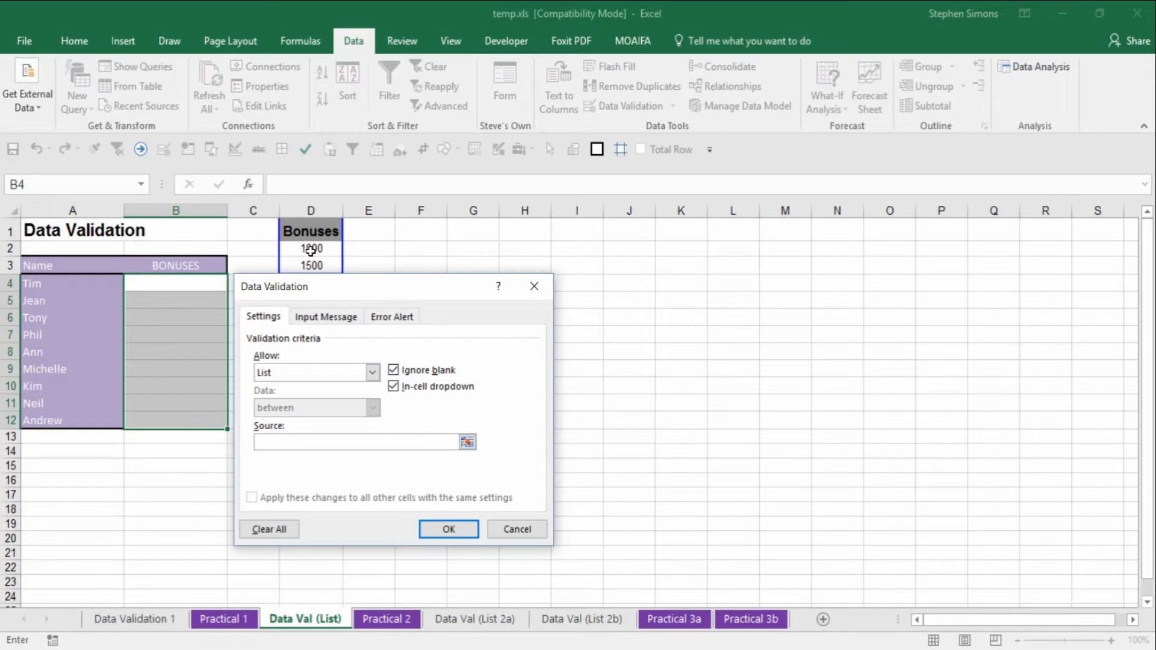
left_click_drag(311, 251, 305, 271)
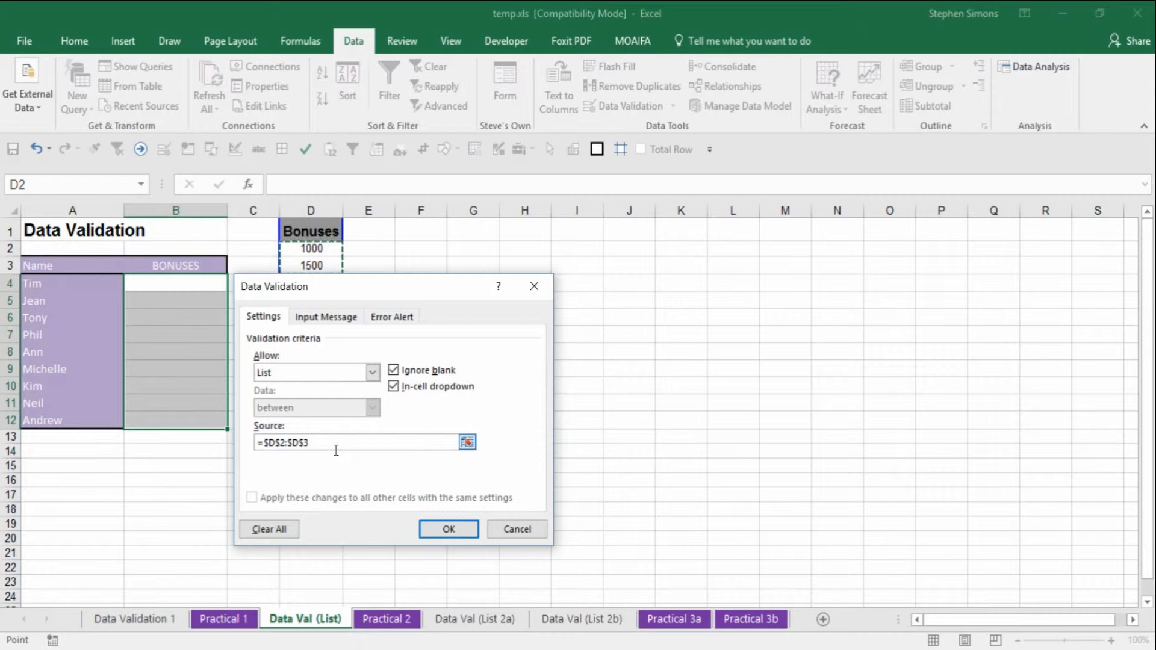
- Try replacing the list source with the typed values 1000,1500, then restore the source to cells D2:D3
left_click_drag(329, 443, 222, 446)
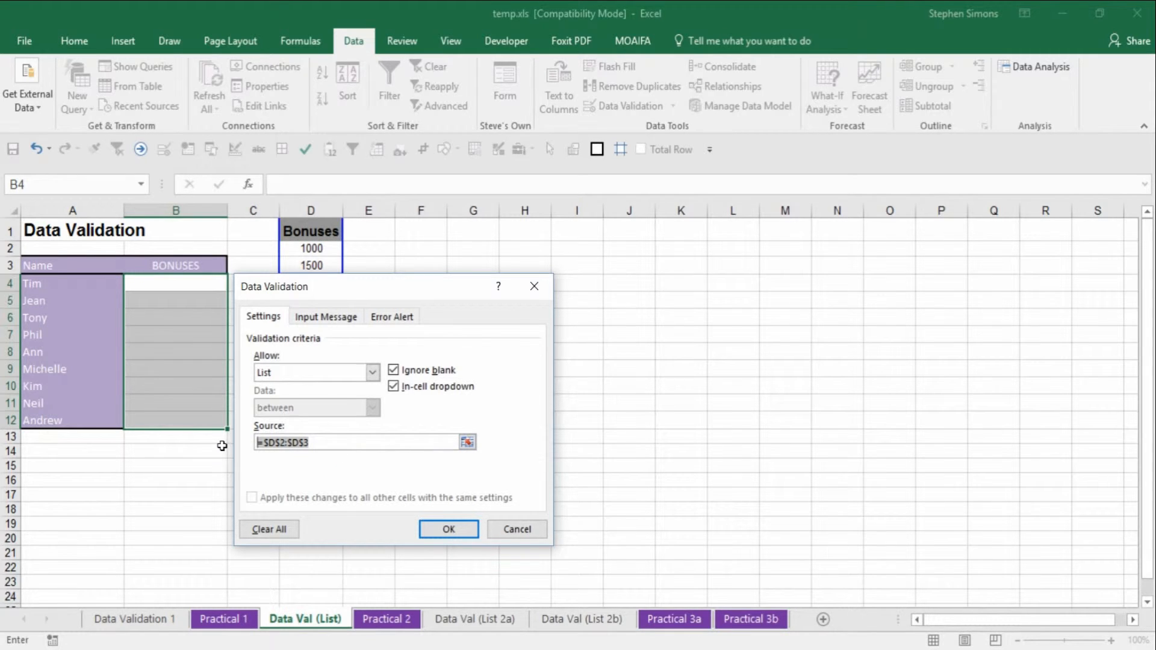
type("1000,15")
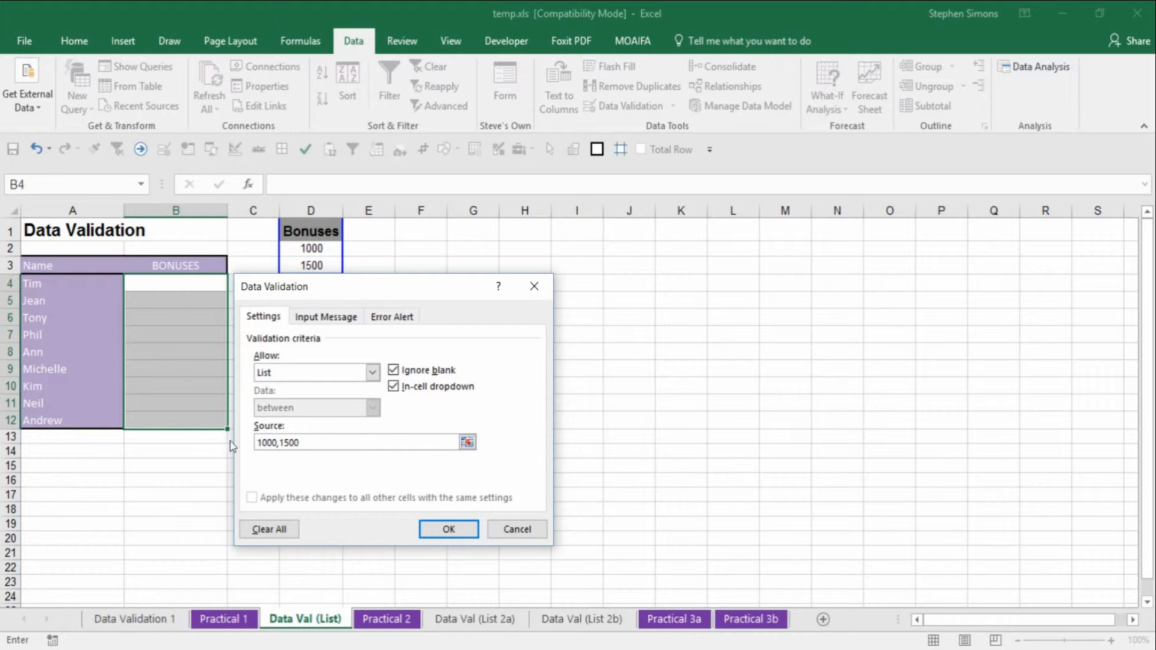
left_click_drag(324, 443, 240, 450)
key("BackSpace")
left_click_drag(324, 249, 325, 270)
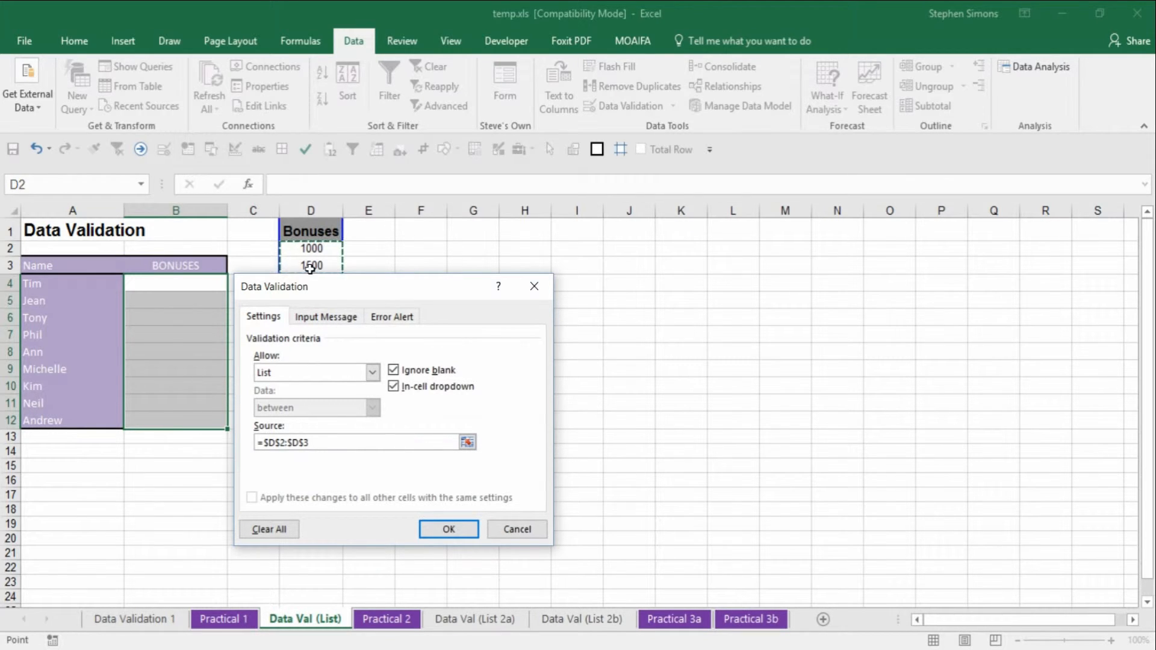
- Add a Stop error alert titled 'Error in Bonus input' with message 'Must be either 1000 or 1500', and apply the validation
left_click(394, 316)
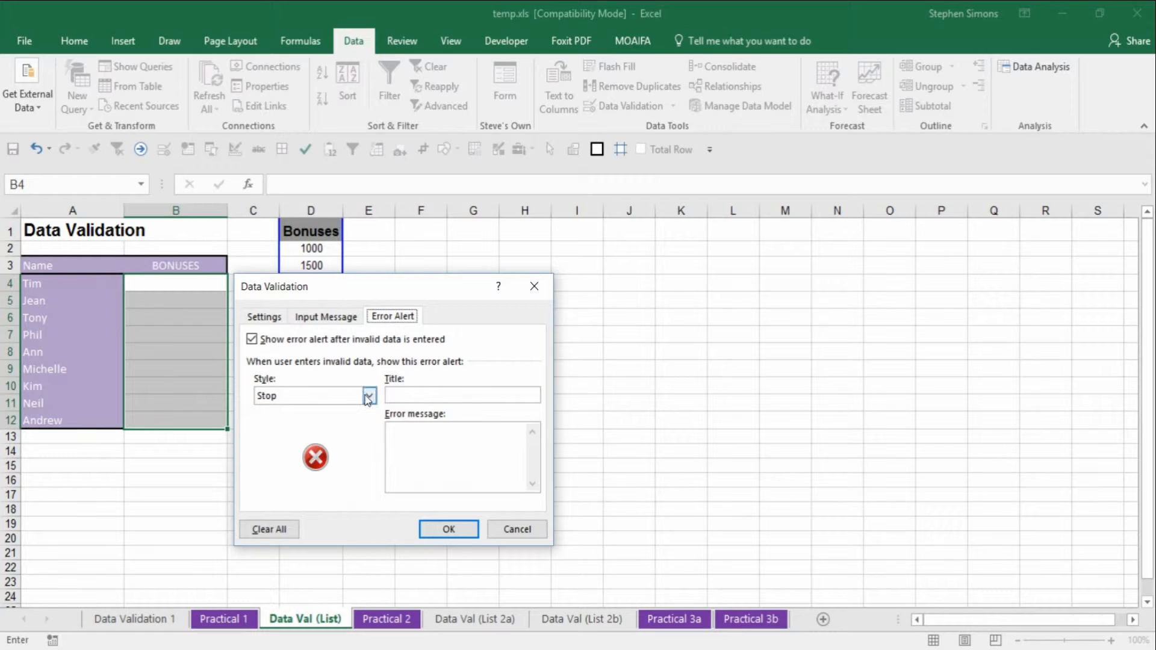
left_click(414, 399)
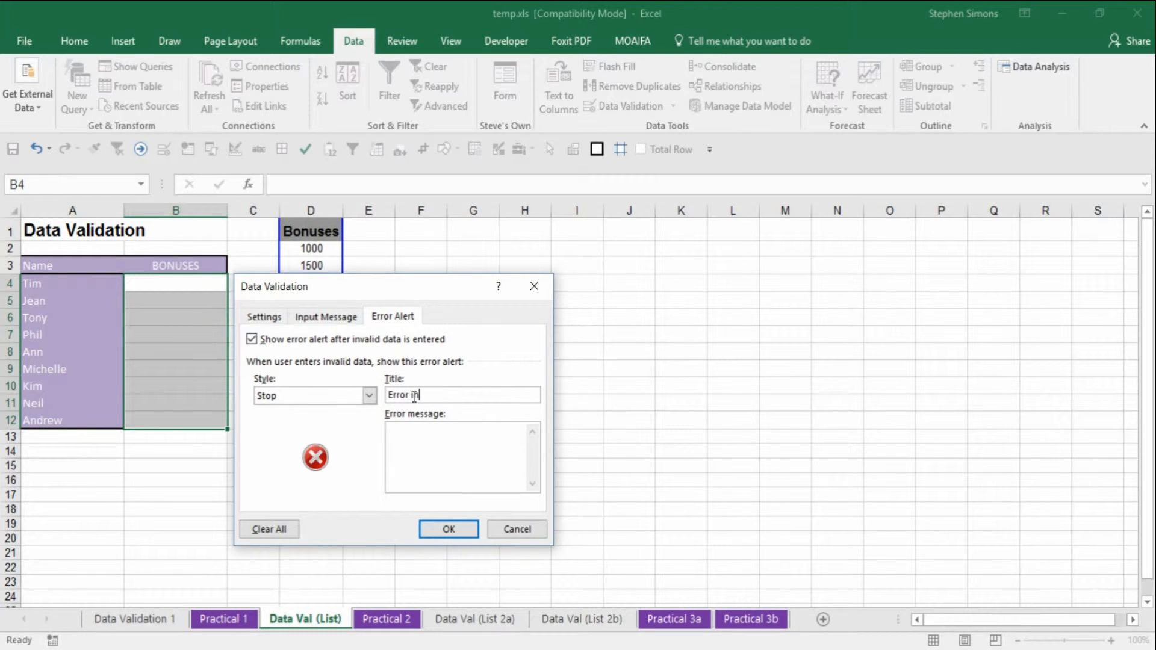
type("Error in Bonus input")
left_click(440, 450)
type("Must be either")
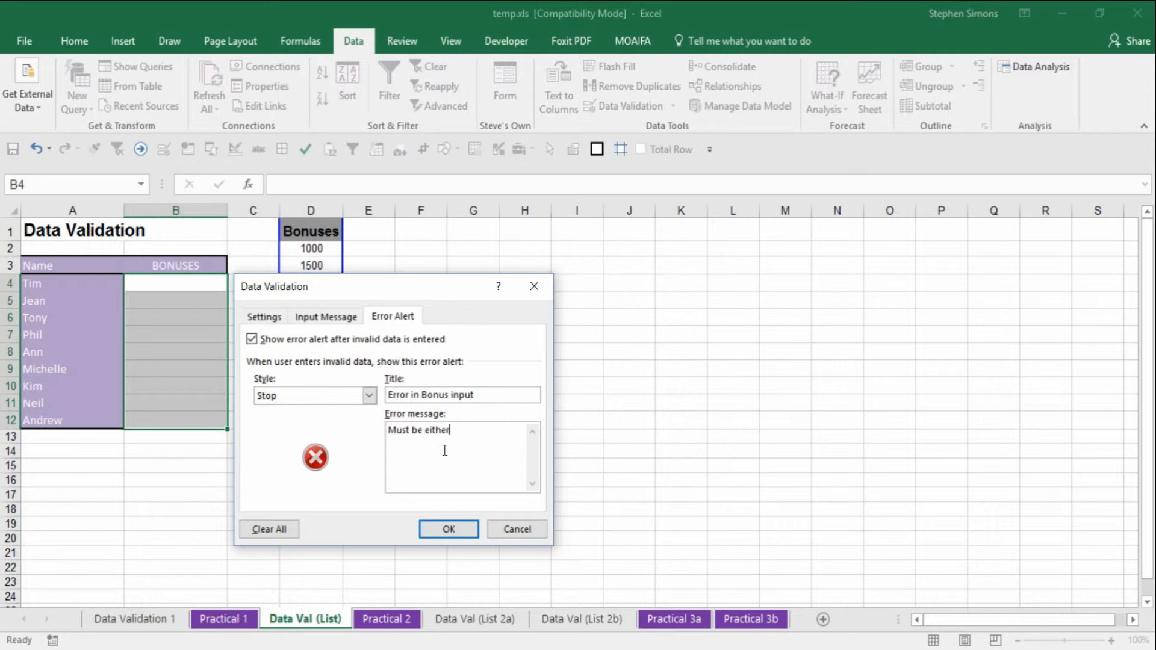
type(" 1000 or 1500")
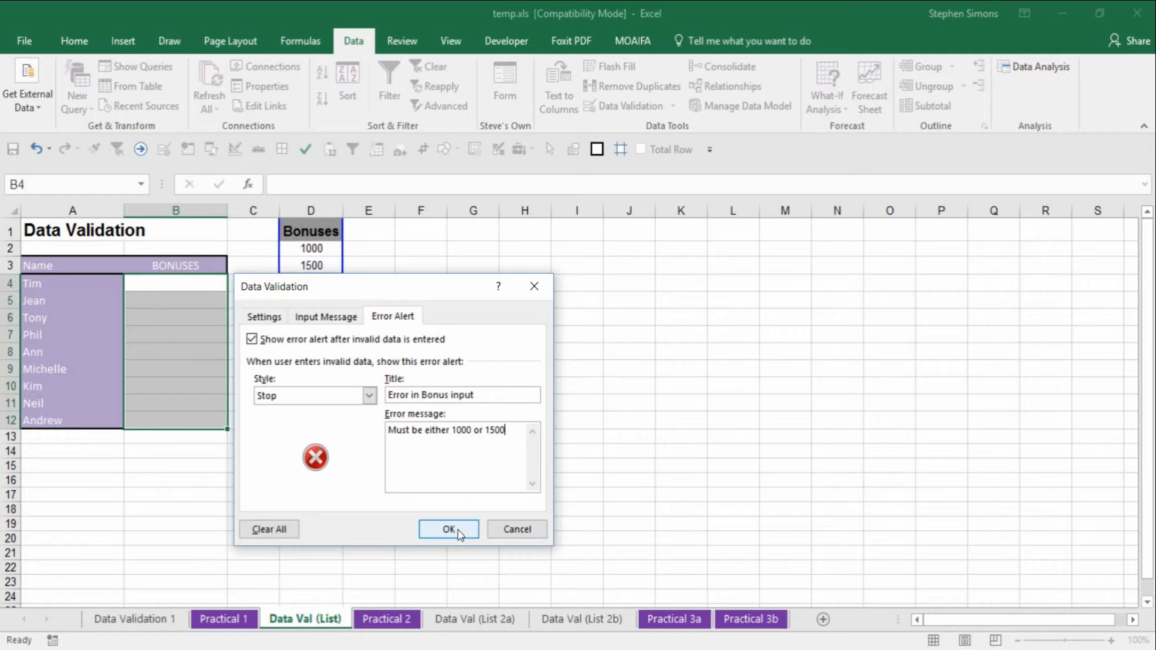
left_click(449, 529)
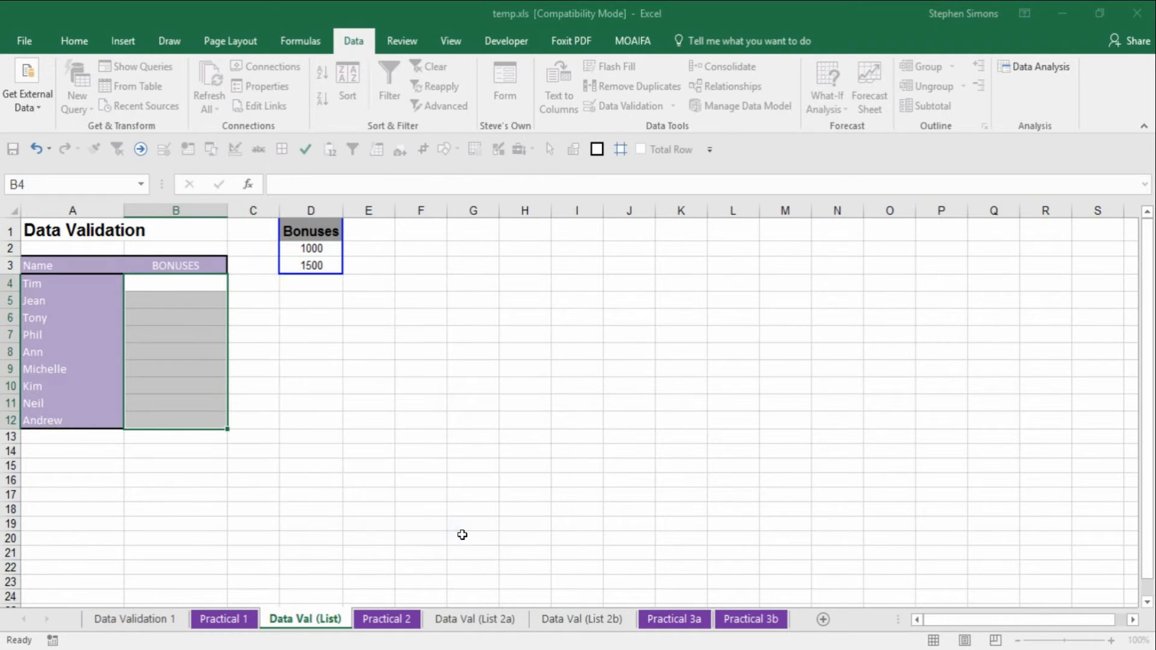
- Choose 1500 for Tim and 1000 for Jean from the cell dropdowns, and type 1000 as Tony's bonus in B6
left_click(215, 290)
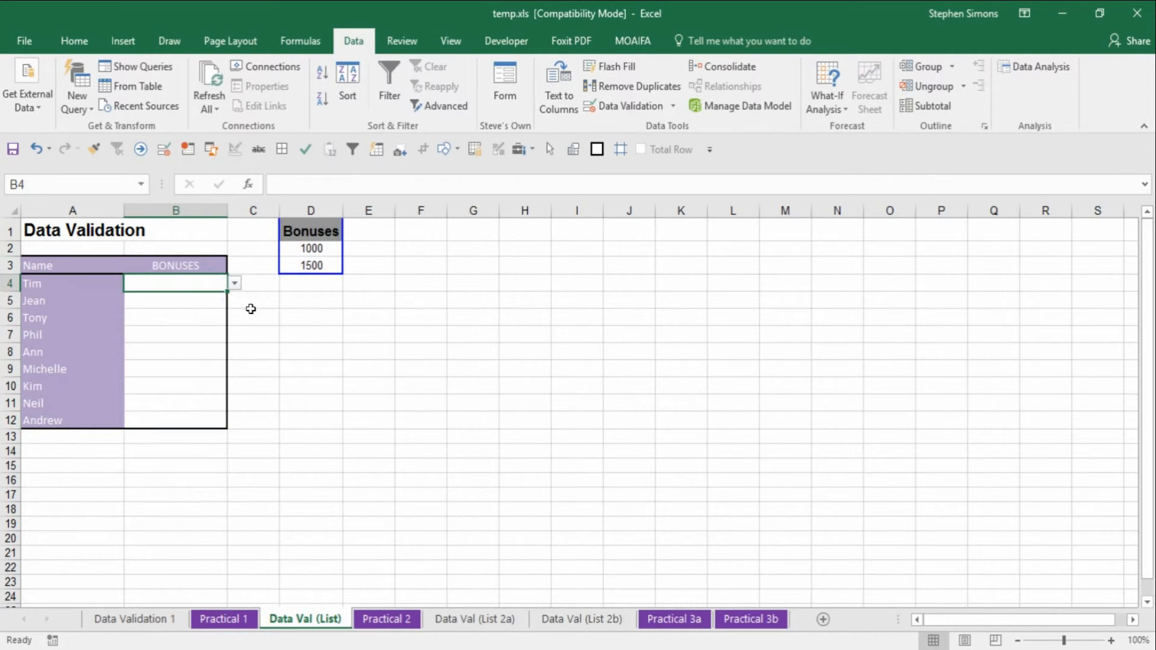
left_click(234, 284)
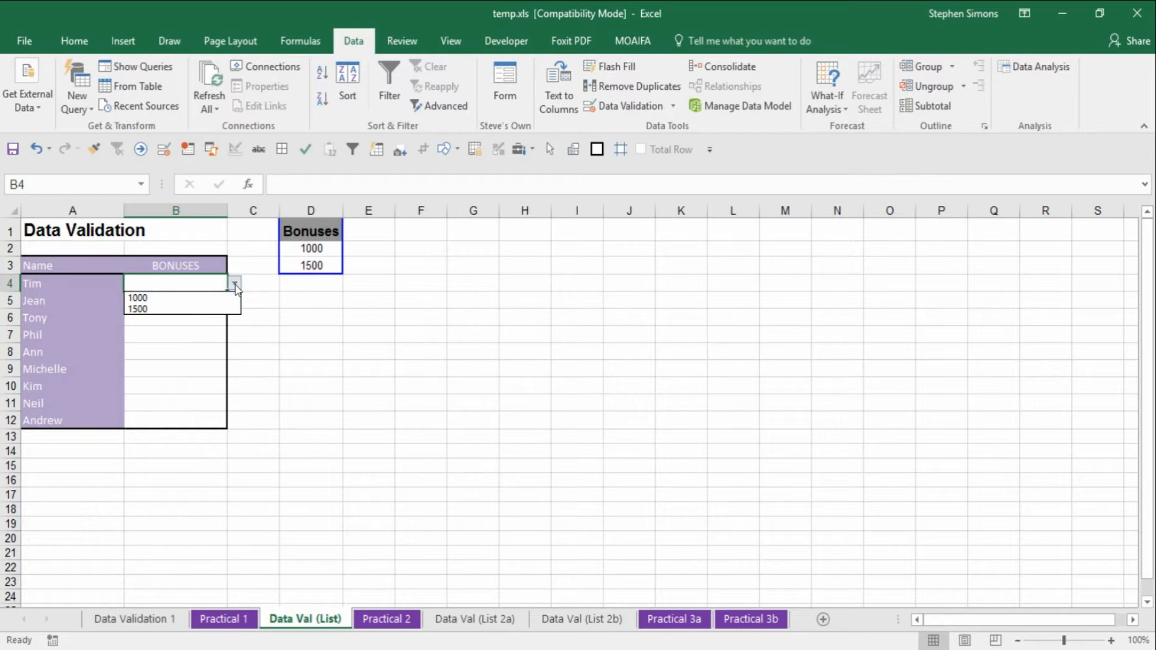
left_click(202, 308)
left_click(202, 301)
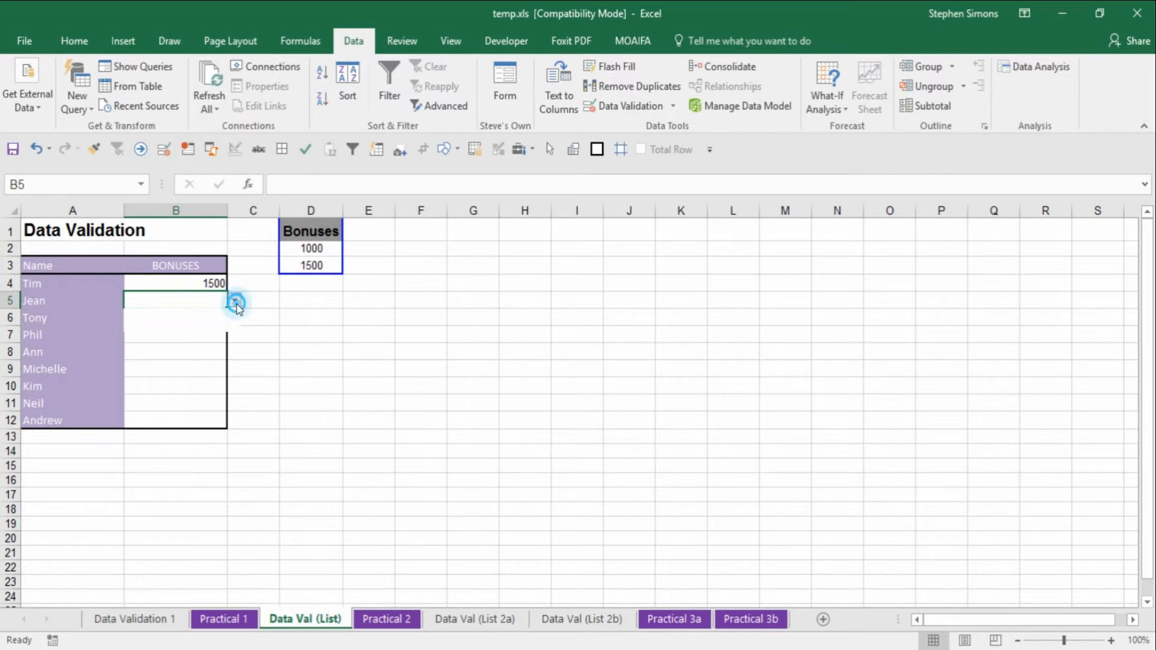
left_click(234, 301)
left_click(206, 313)
left_click(177, 323)
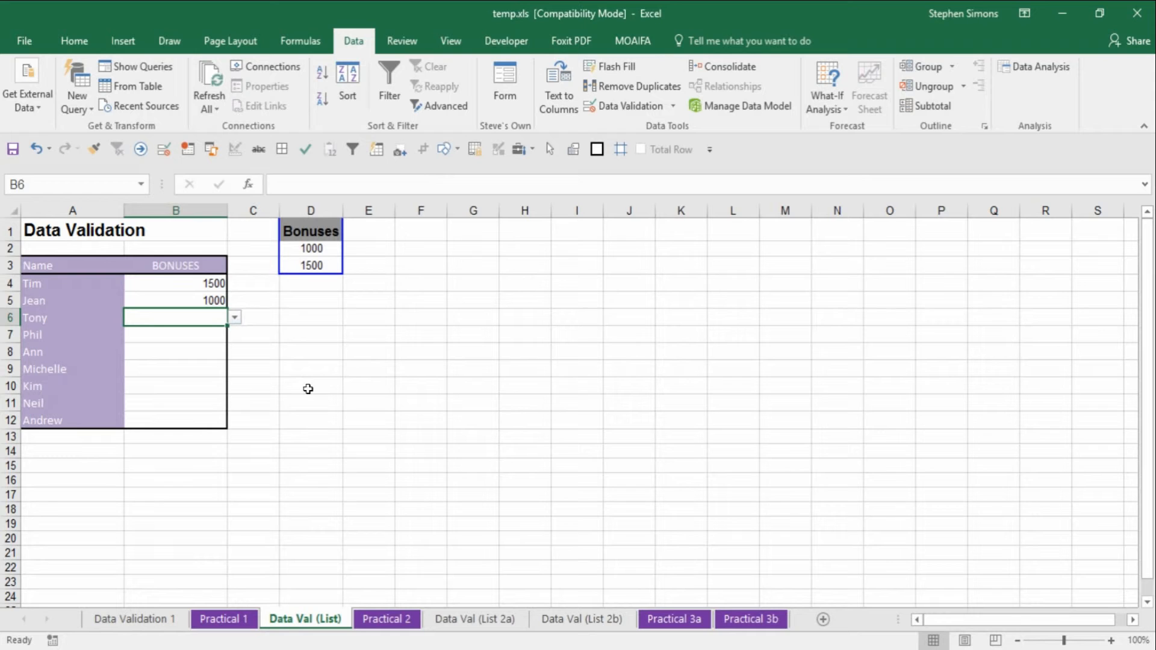
type("1000")
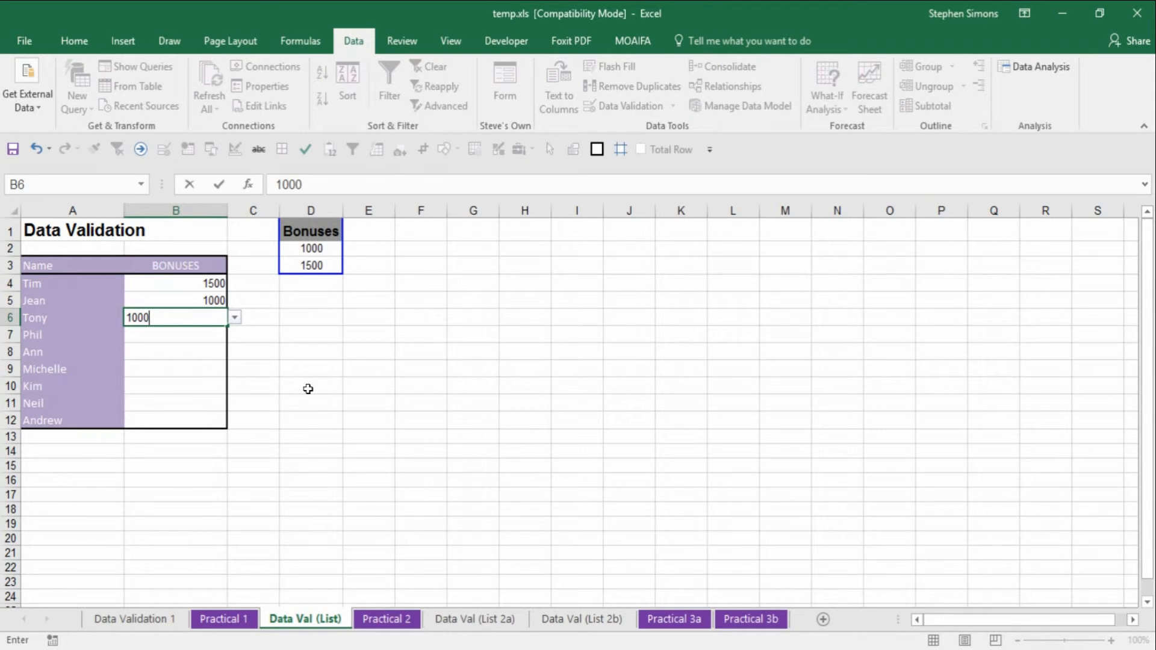
key("Return")
- Try entering 999 as Phil's bonus in B7 and cancel the error alert
type("999")
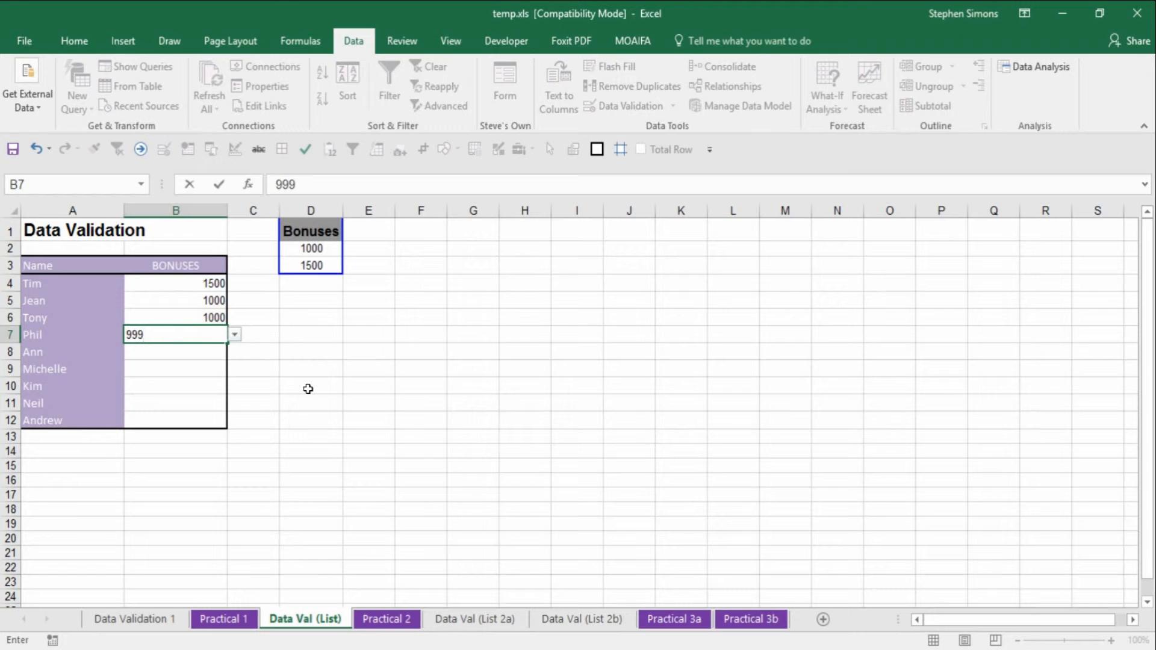
key("Return")
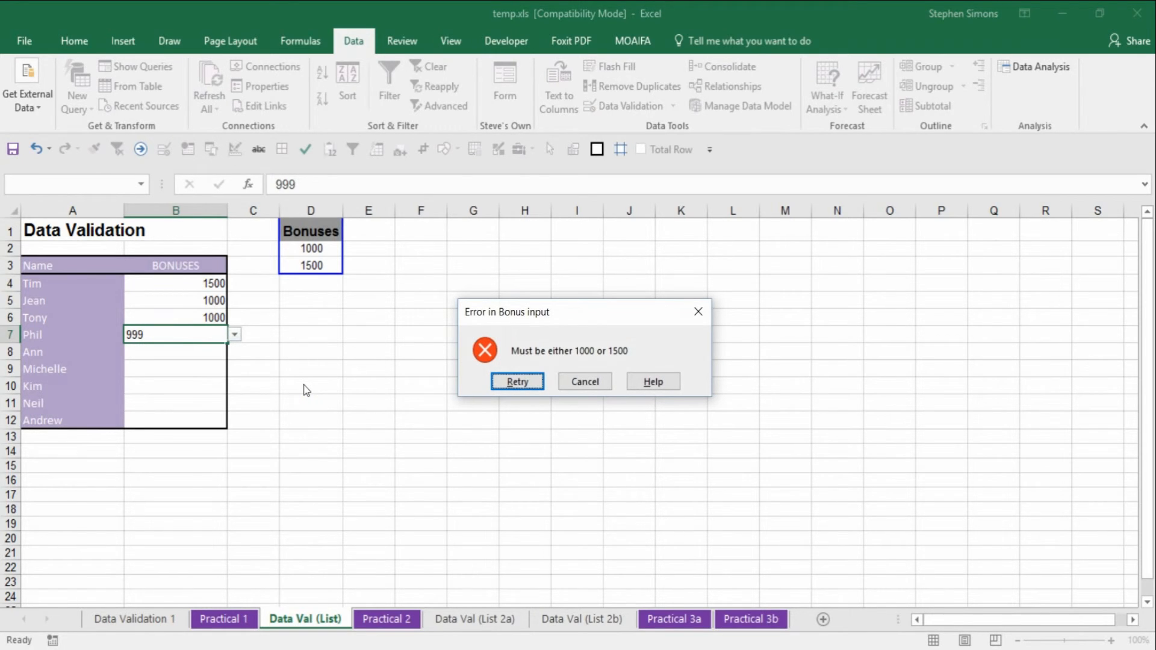
left_click(583, 384)
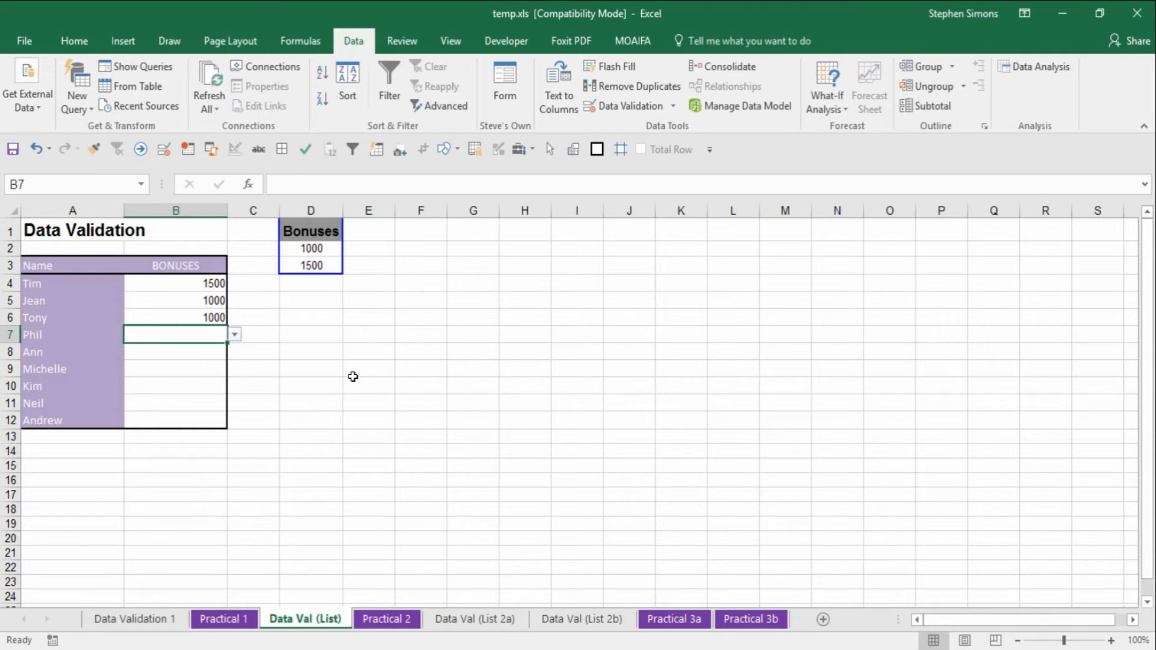
- Enter 999 for Phil again, retry from the error alert, and replace it with 1500
type("999")
key("Return")
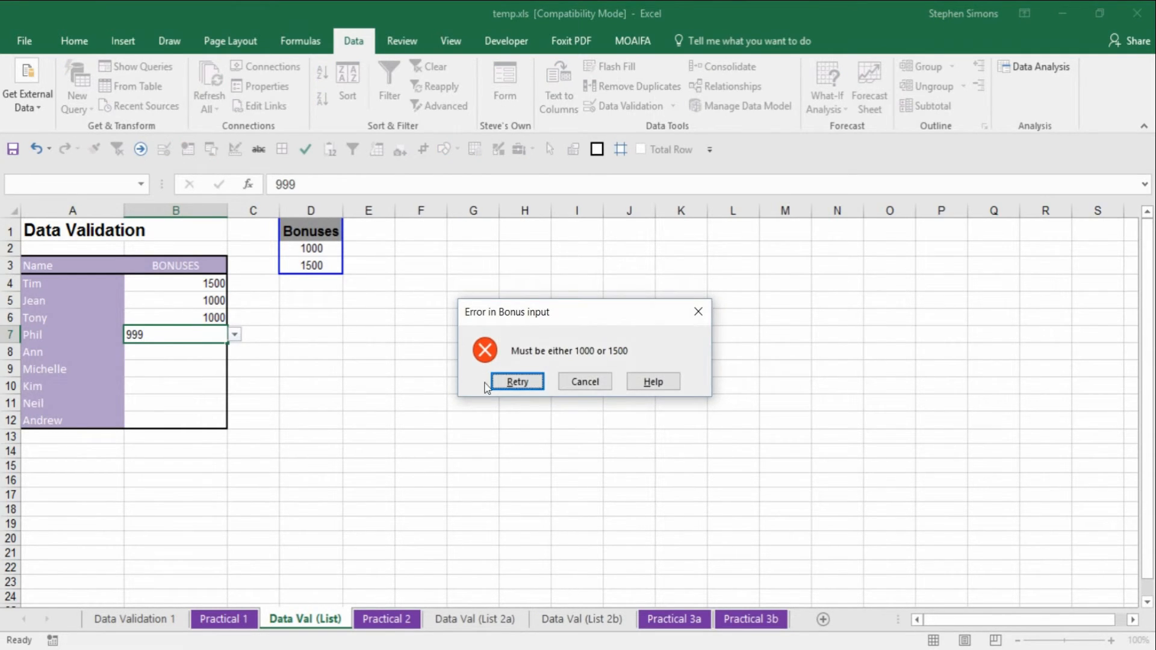
left_click(517, 382)
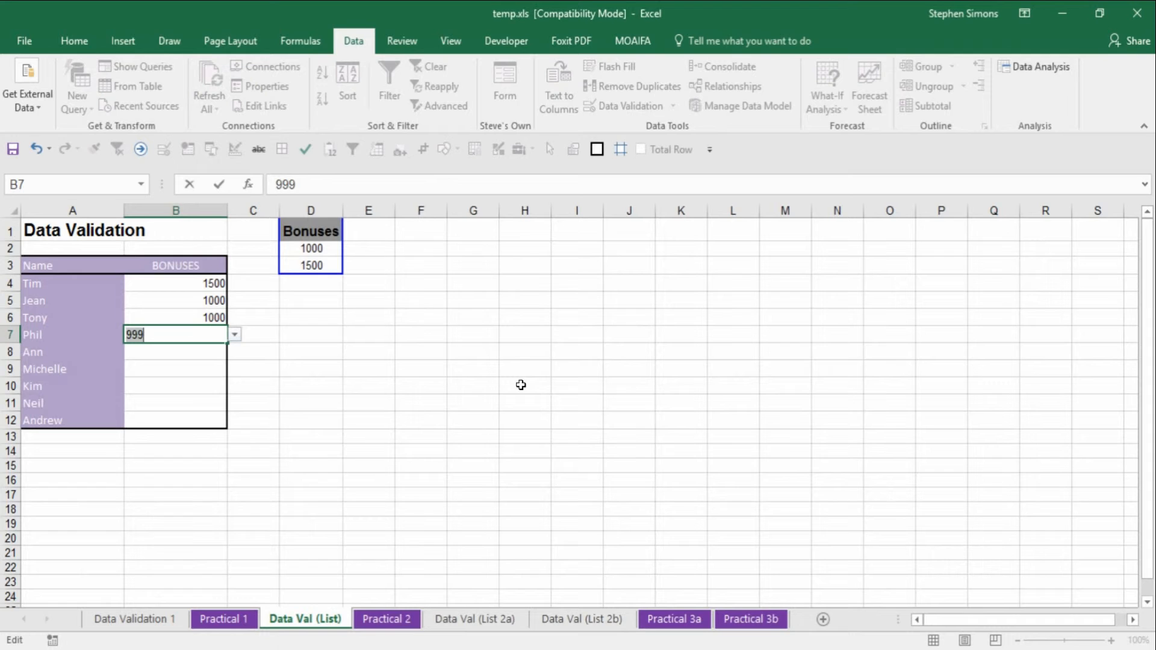
key("BackSpace")
type("1500")
key("Return")
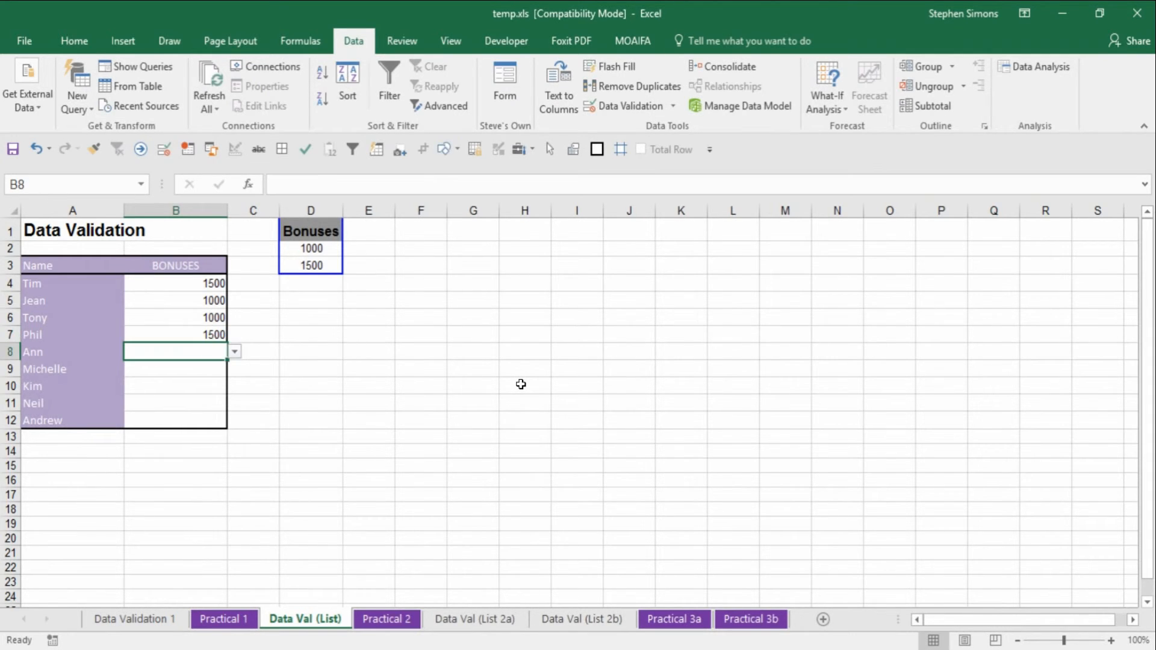